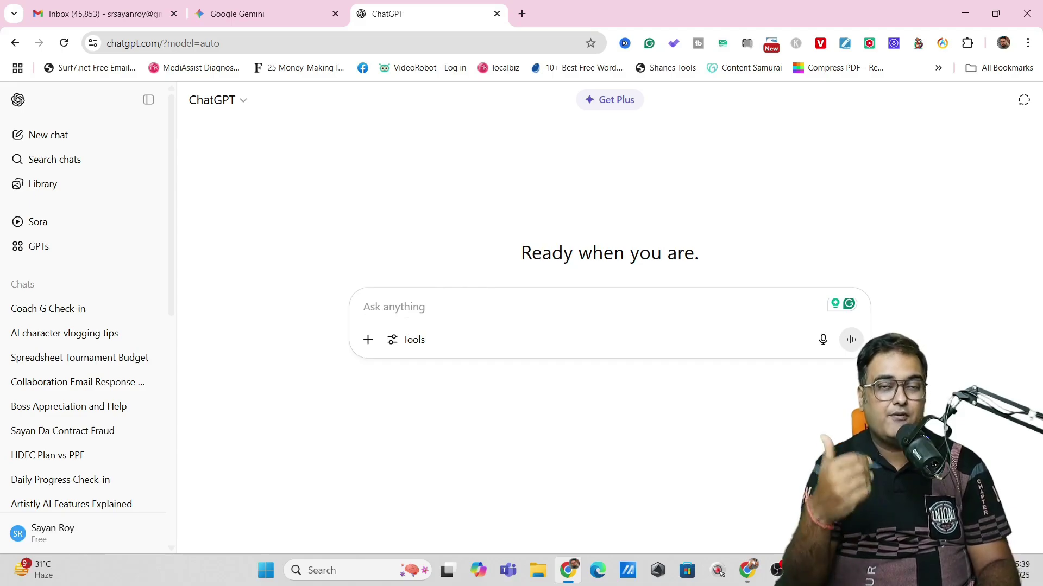
# Step: Ask for four consecutive 8-second scene prompts with voiceover for a 30-second 3D Pixar-style HDPL Season 3 promo in Google Veo 3, including main info blocks
pyautogui.hotkey('ctrl', 'v')
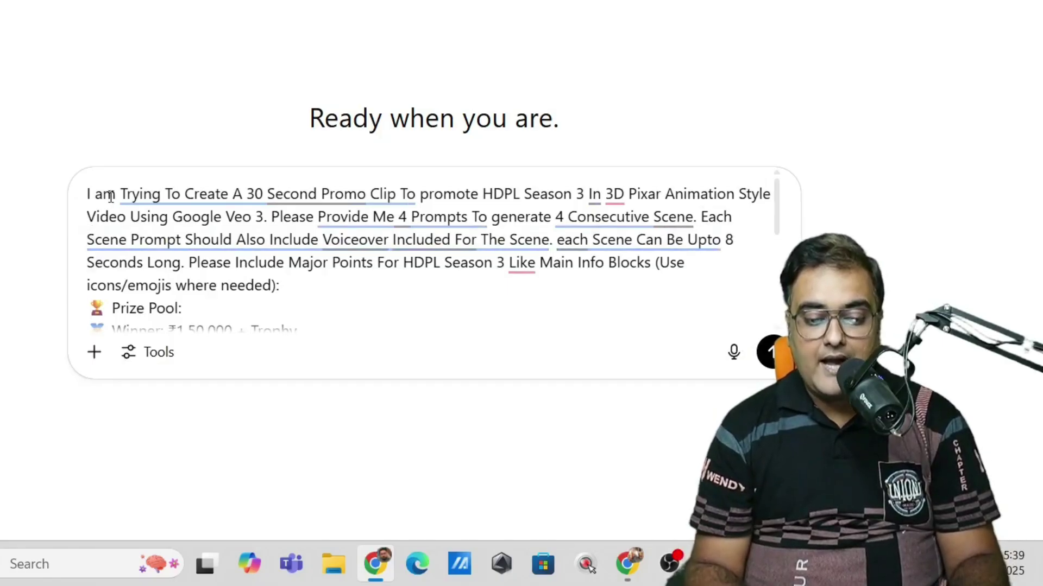
pyautogui.moveTo(404, 196)
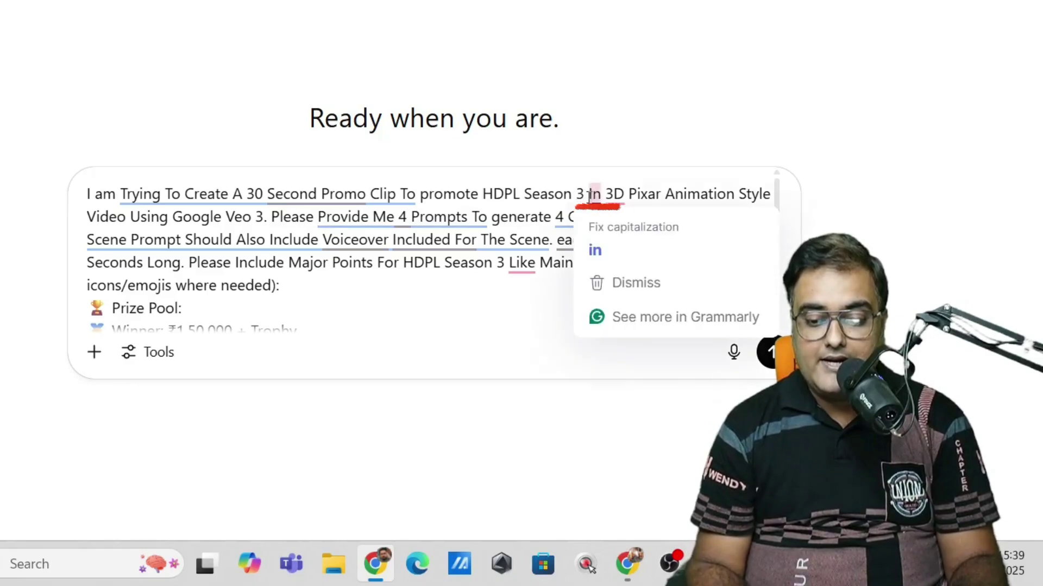
pyautogui.click(596, 250)
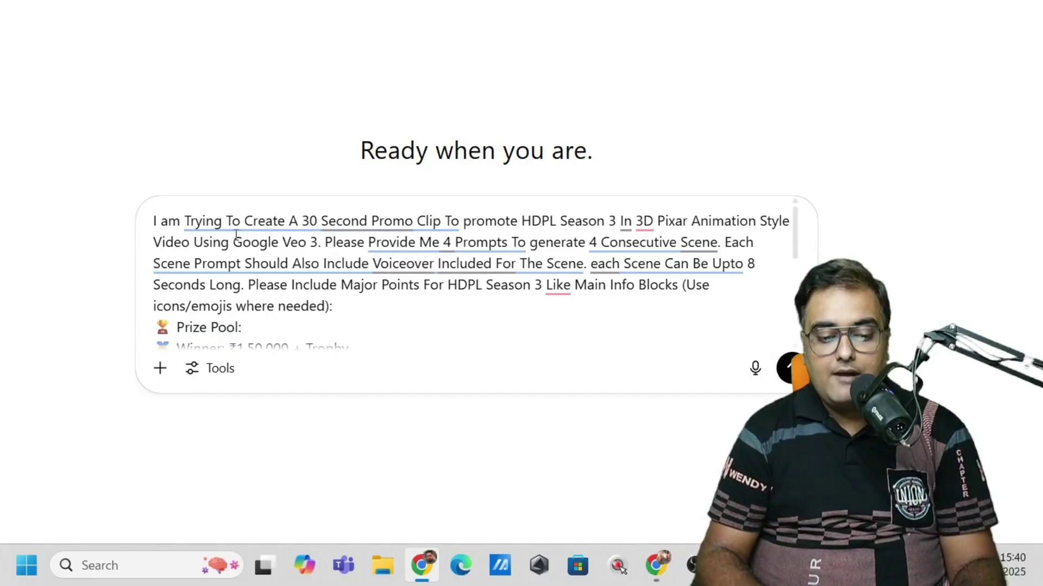
pyautogui.moveTo(231, 245); pyautogui.dragTo(302, 245)
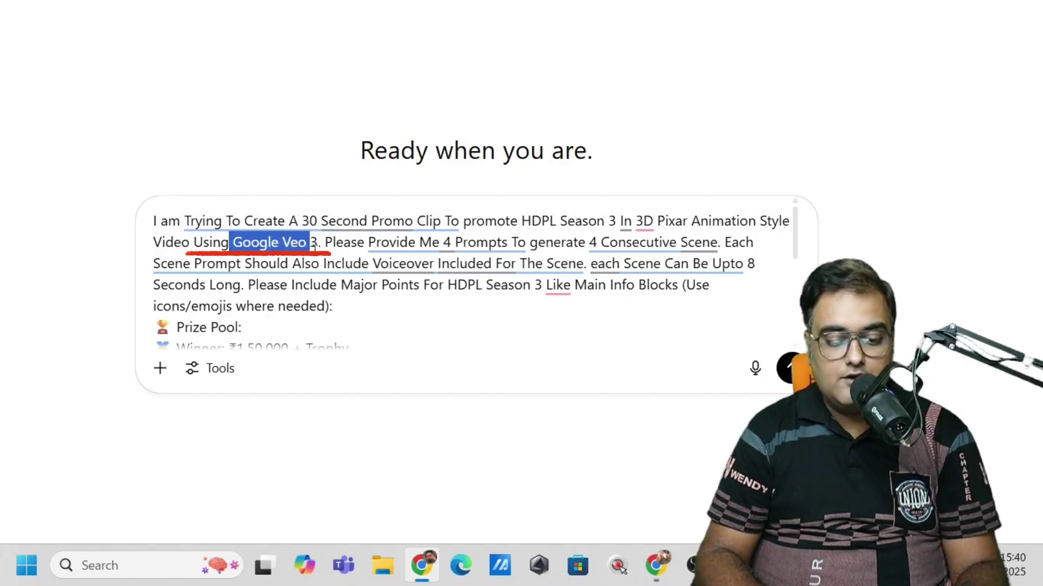
pyautogui.click(356, 243)
pyautogui.moveTo(458, 251)
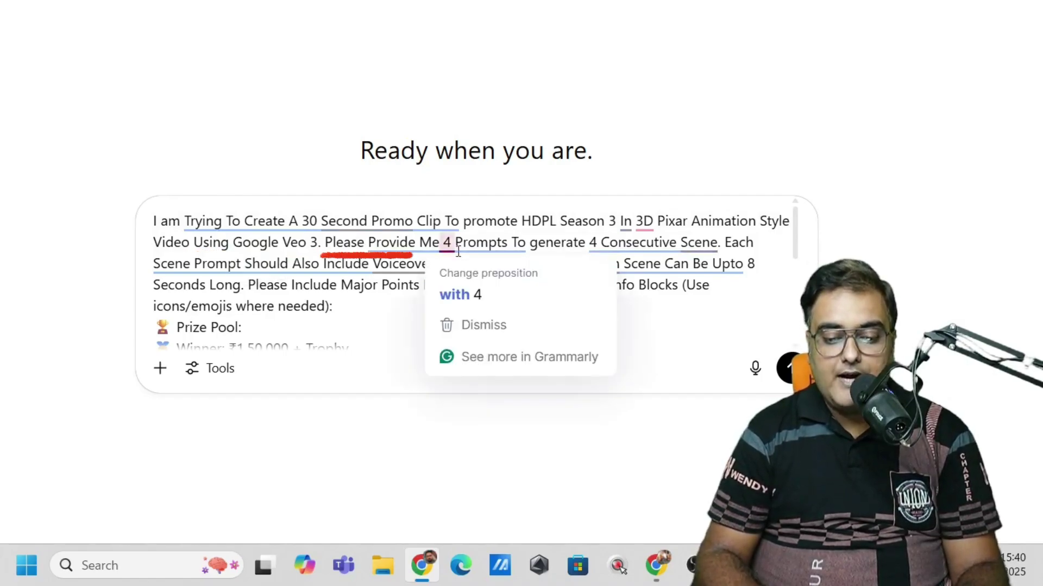
pyautogui.moveTo(731, 241)
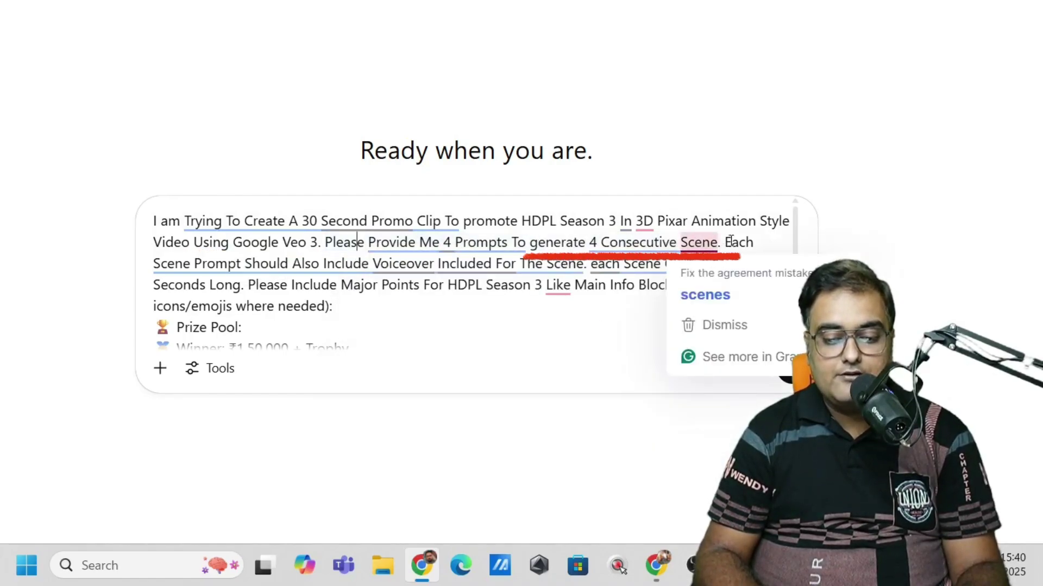
pyautogui.moveTo(300, 265)
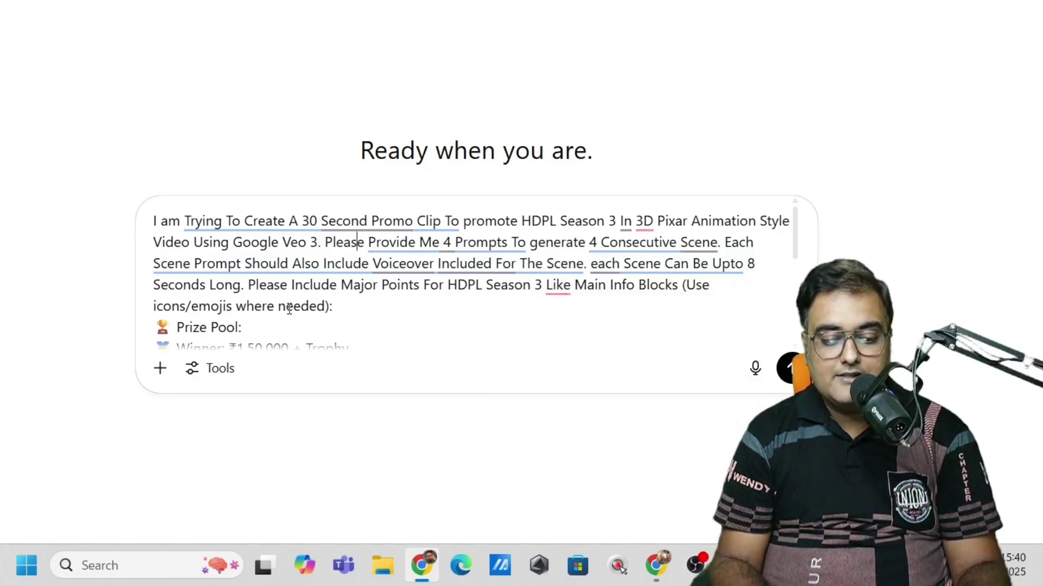
pyautogui.moveTo(794, 238); pyautogui.dragTo(797, 271)
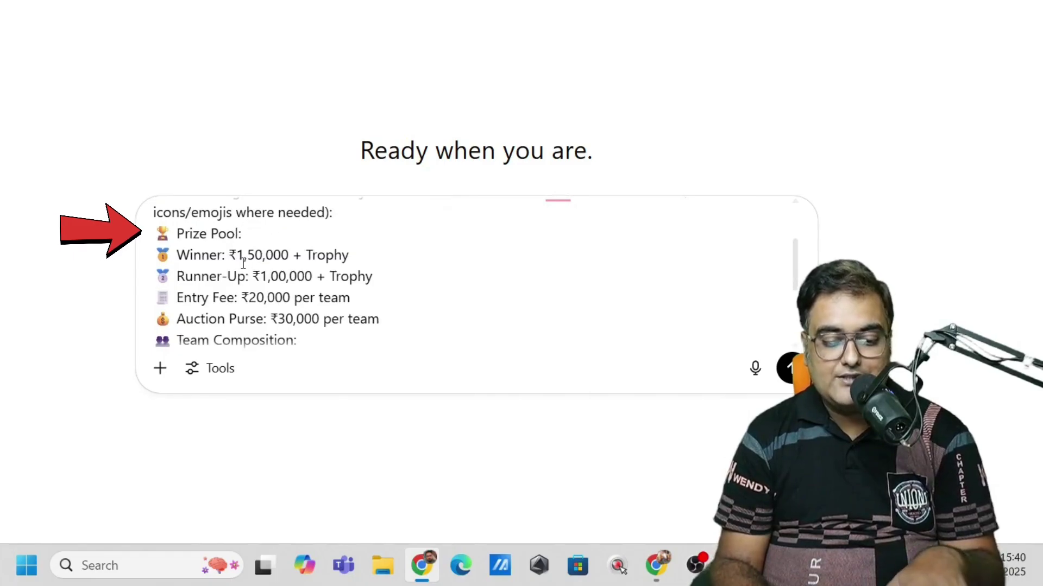
pyautogui.moveTo(795, 266); pyautogui.dragTo(790, 220)
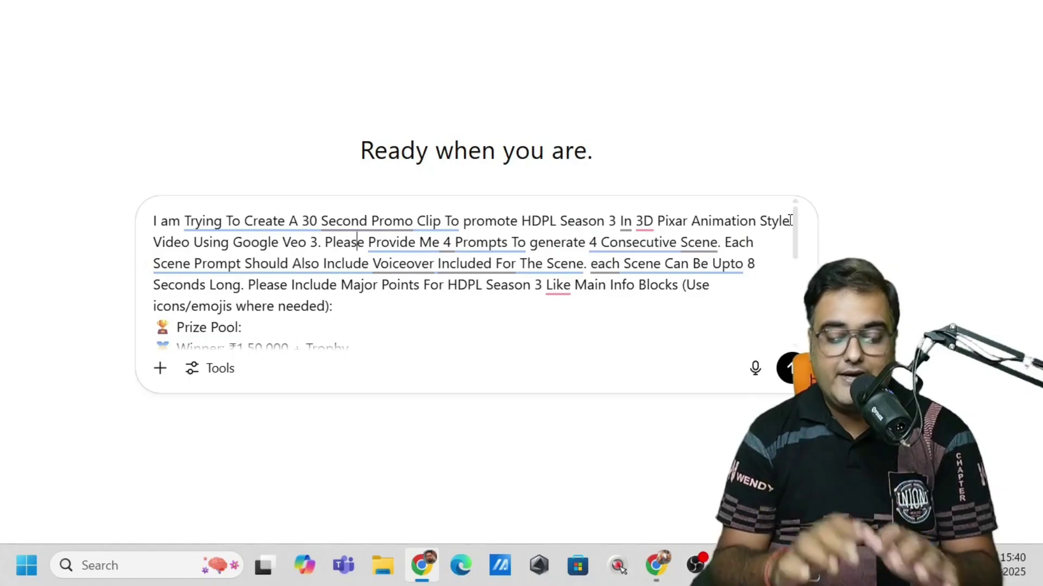
pyautogui.click(791, 369)
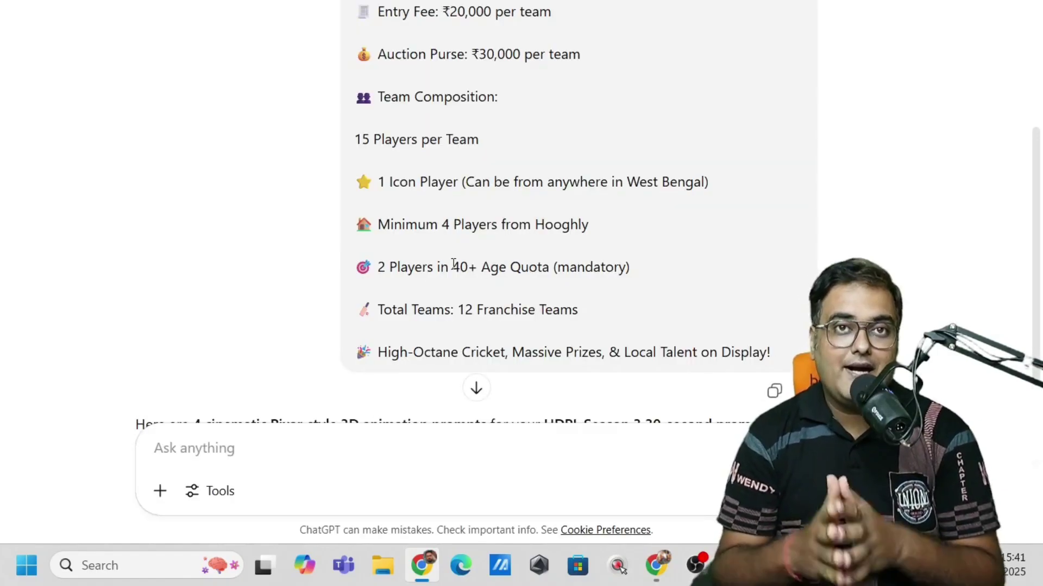
# Step: Review the generated prompts and voiceovers for Scenes 1 to 4 of the HDPL Season 3 promo
pyautogui.scroll(-2, 879, 201)
pyautogui.scroll(-8, 880, 201)
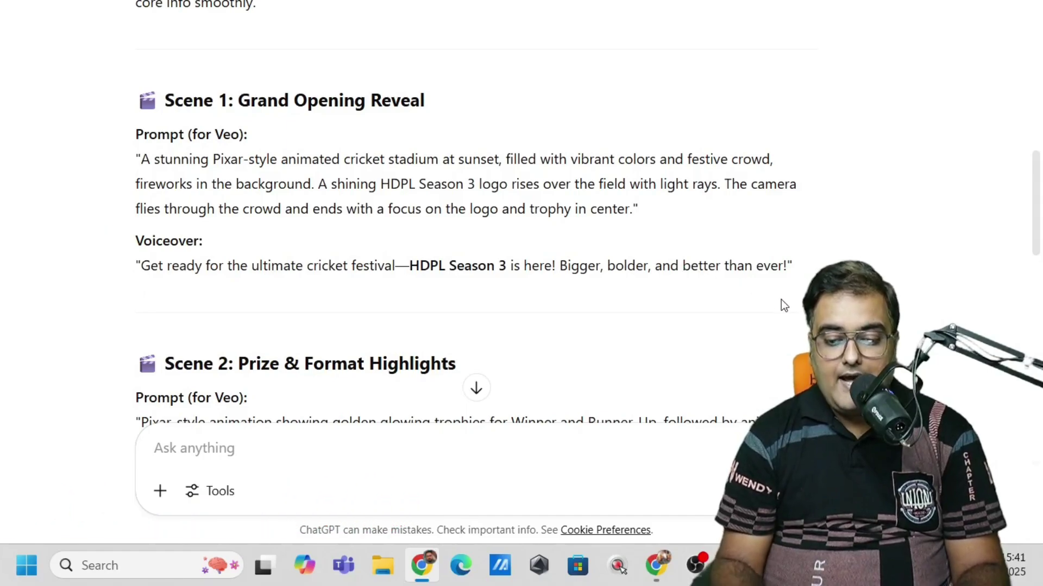
pyautogui.scroll(-5, 780, 305)
pyautogui.scroll(-7, 781, 300)
pyautogui.scroll(-5, 783, 305)
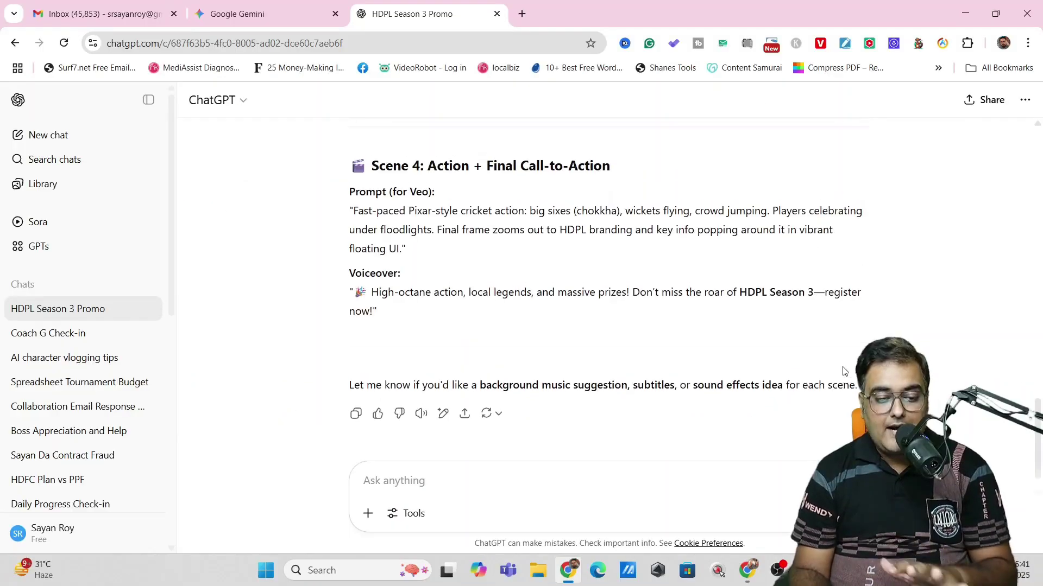
pyautogui.scroll(10, 782, 301)
pyautogui.scroll(4, 844, 372)
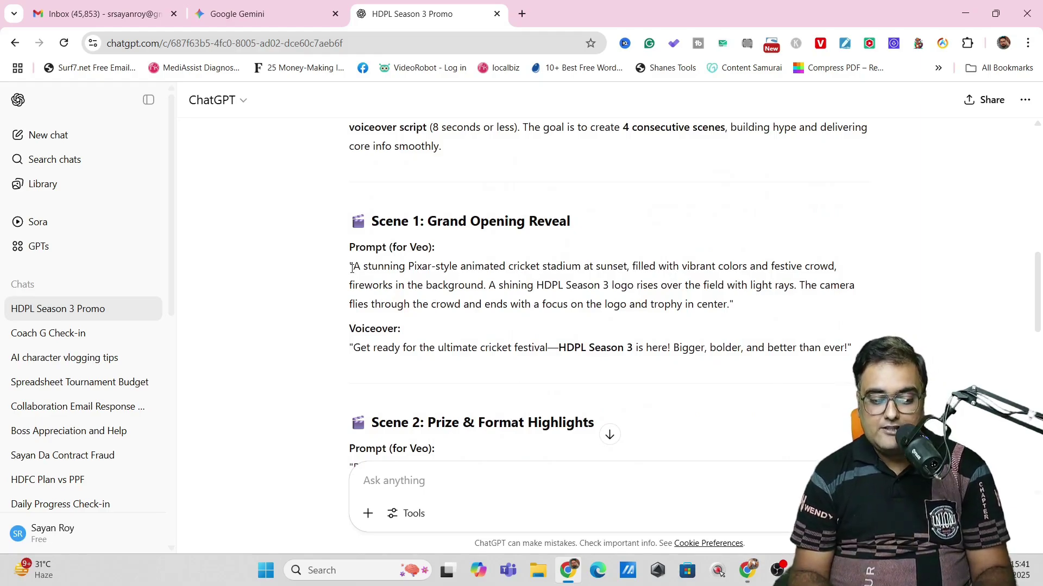
# Step: Copy the Scene 1 Grand Opening Reveal prompt text and paste it into Google Gemini's video description
pyautogui.moveTo(351, 266); pyautogui.dragTo(734, 304)
pyautogui.hotkey('ctrl', 'c')
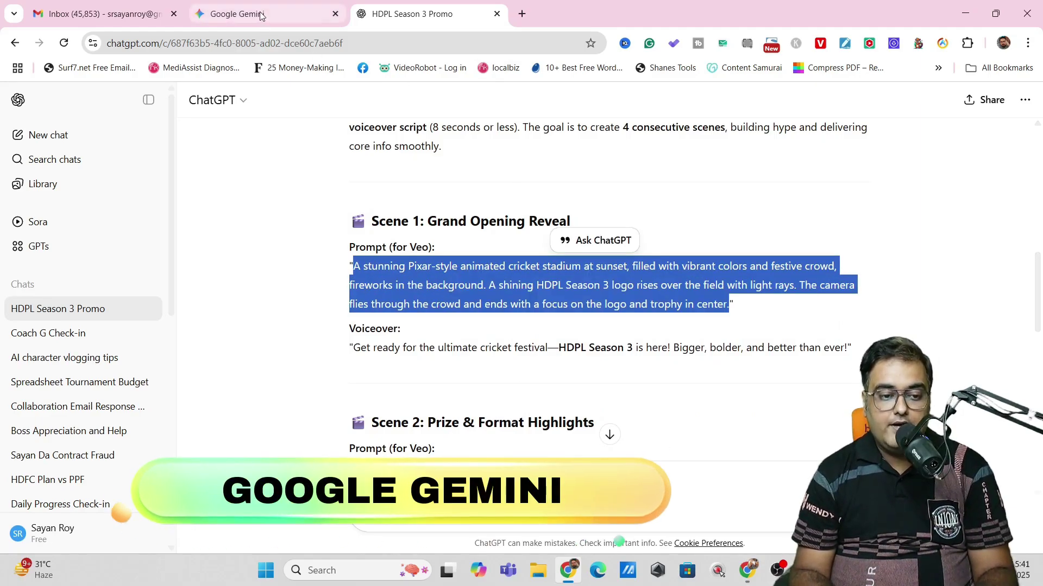
pyautogui.click(260, 15)
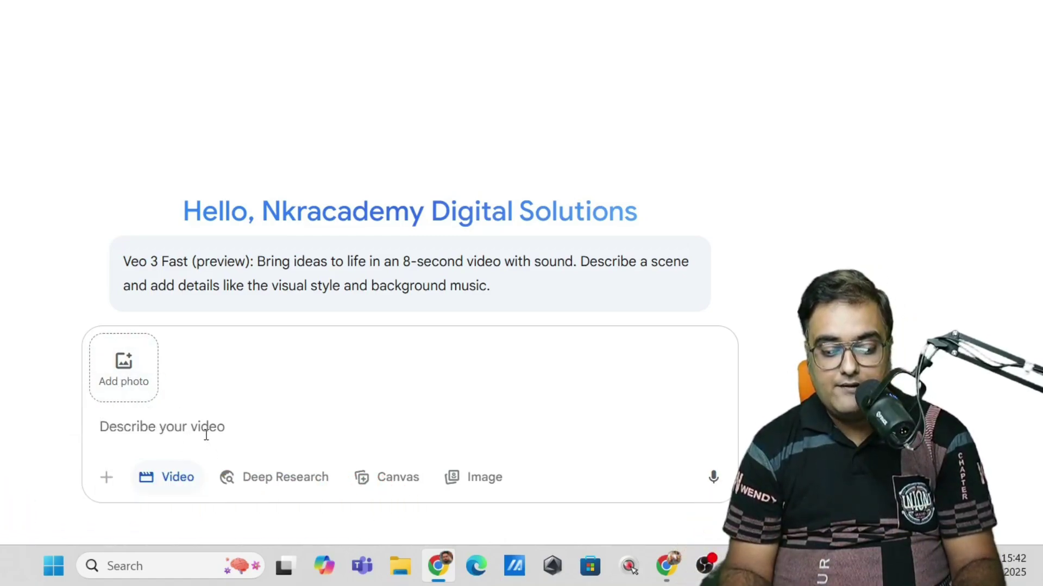
pyautogui.hotkey('ctrl', 'v')
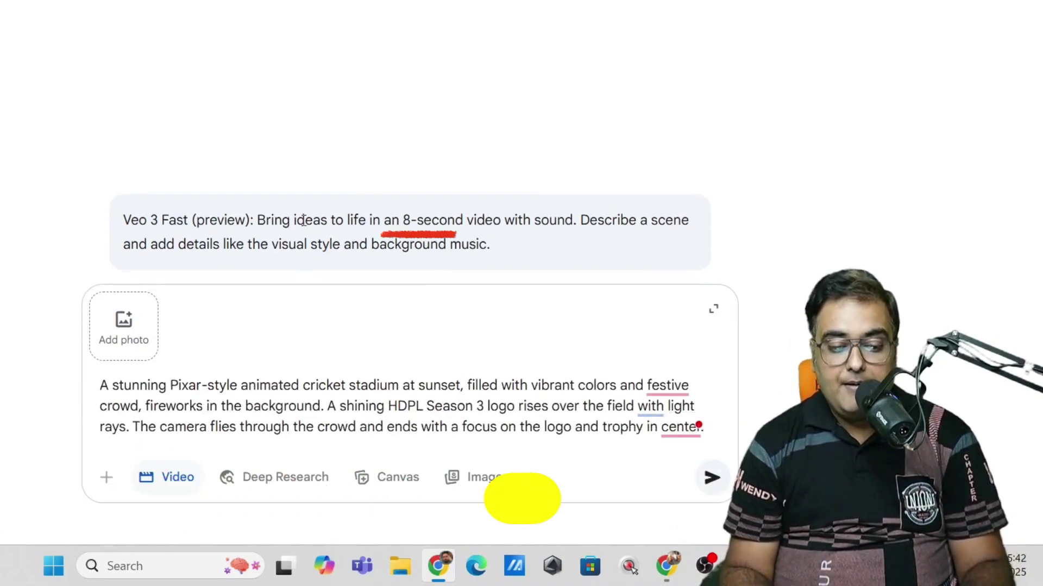
# Step: Append the Scene 1 voiceover from ChatGPT below the pasted prompt in Gemini and generate the video
pyautogui.moveTo(400, 220); pyautogui.dragTo(461, 219)
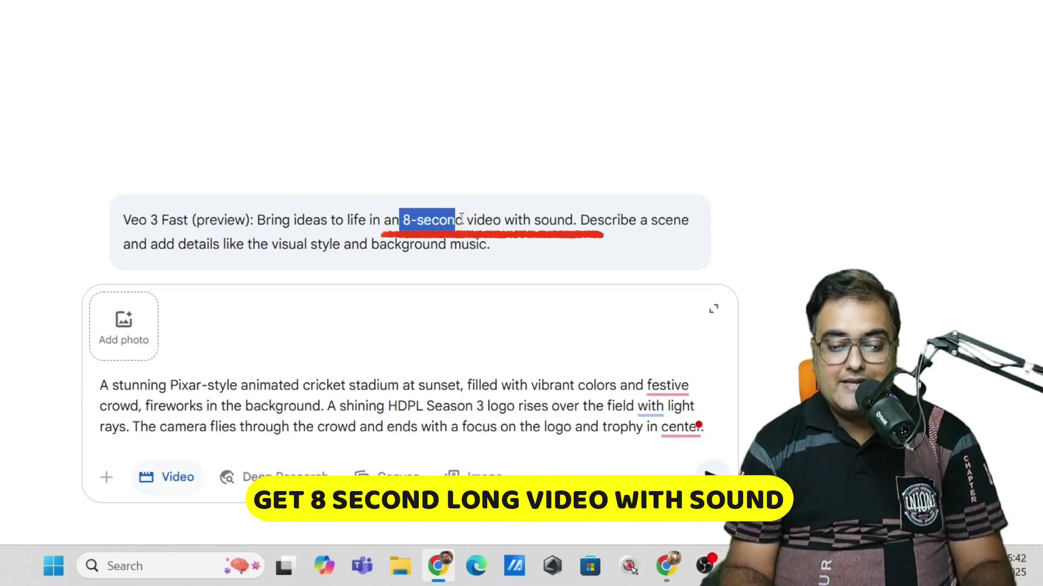
pyautogui.moveTo(524, 220); pyautogui.dragTo(581, 239)
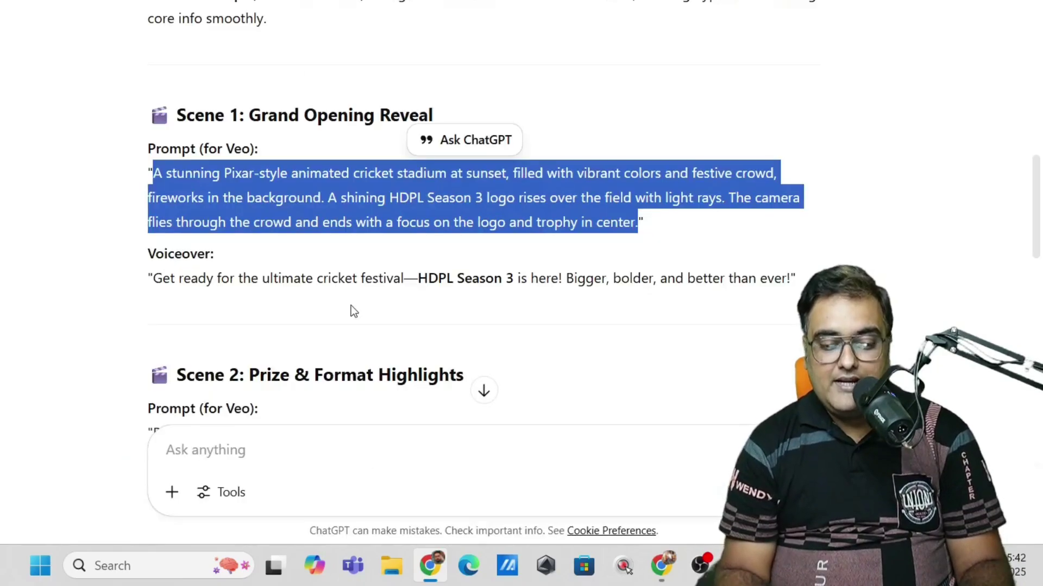
pyautogui.moveTo(149, 260); pyautogui.dragTo(303, 298)
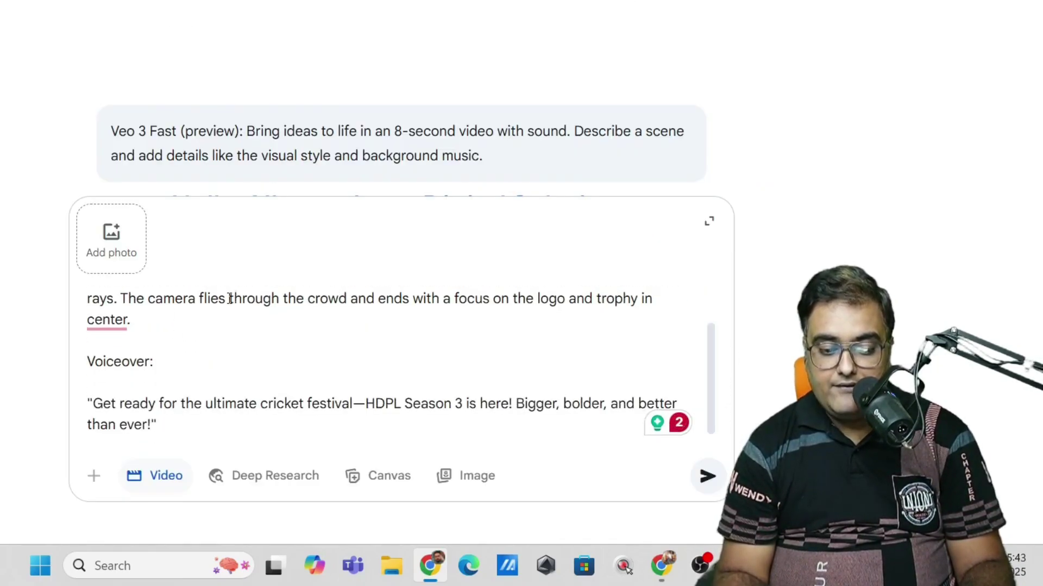
pyautogui.click(705, 481)
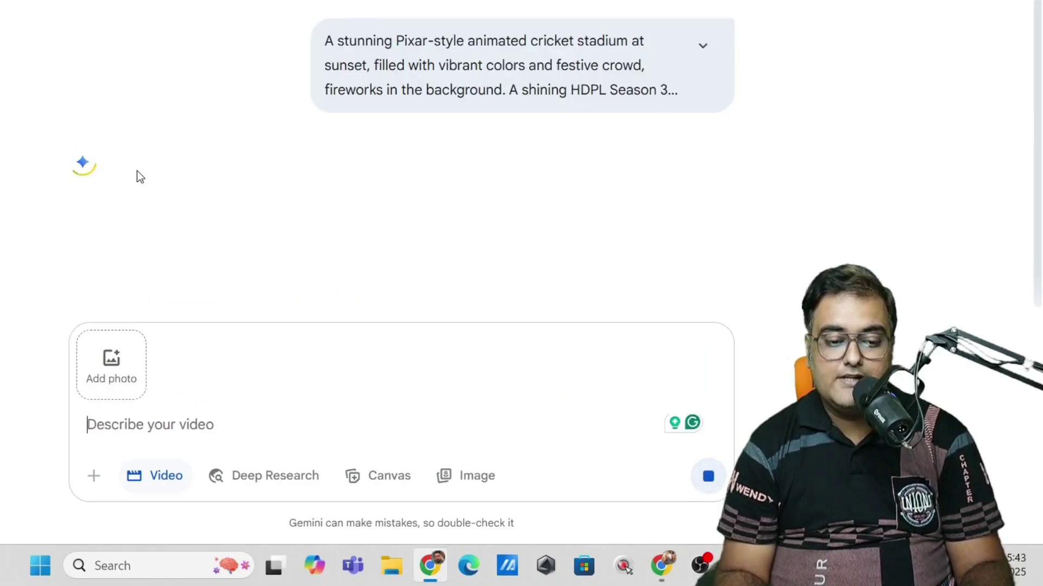
# Step: Play the generated Scene 1 video, download it, and close the media player showing the downloaded clip
pyautogui.scroll(-2, 803, 208)
pyautogui.scroll(-3, 803, 208)
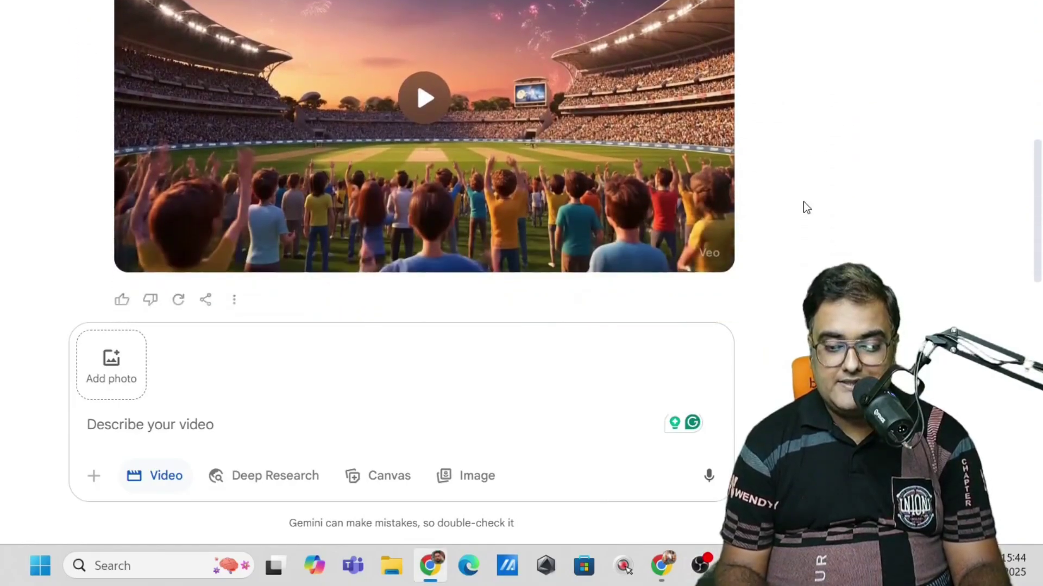
pyautogui.scroll(-3, 803, 201)
pyautogui.scroll(3, 803, 202)
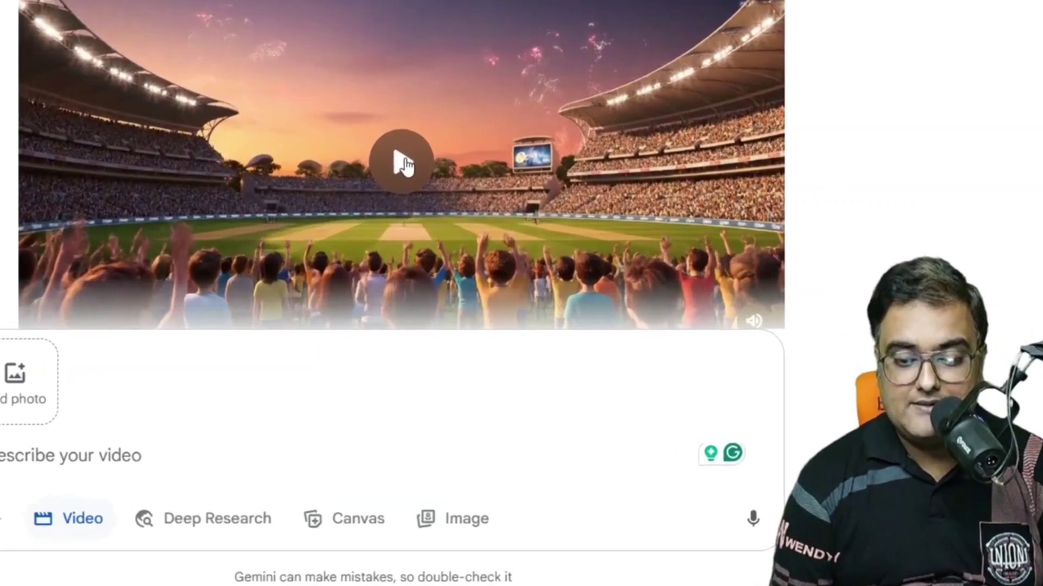
pyautogui.click(404, 163)
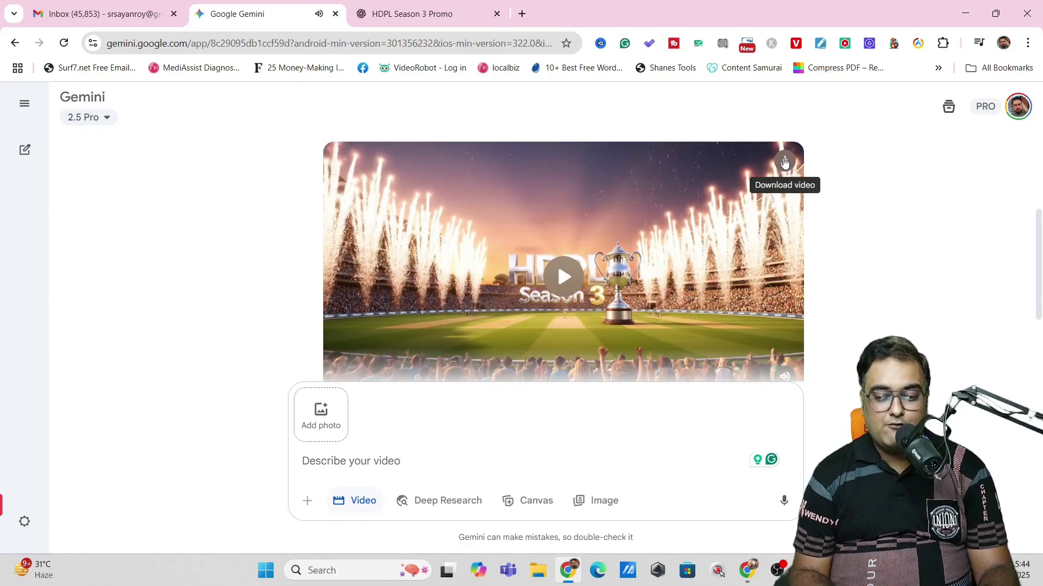
pyautogui.click(784, 162)
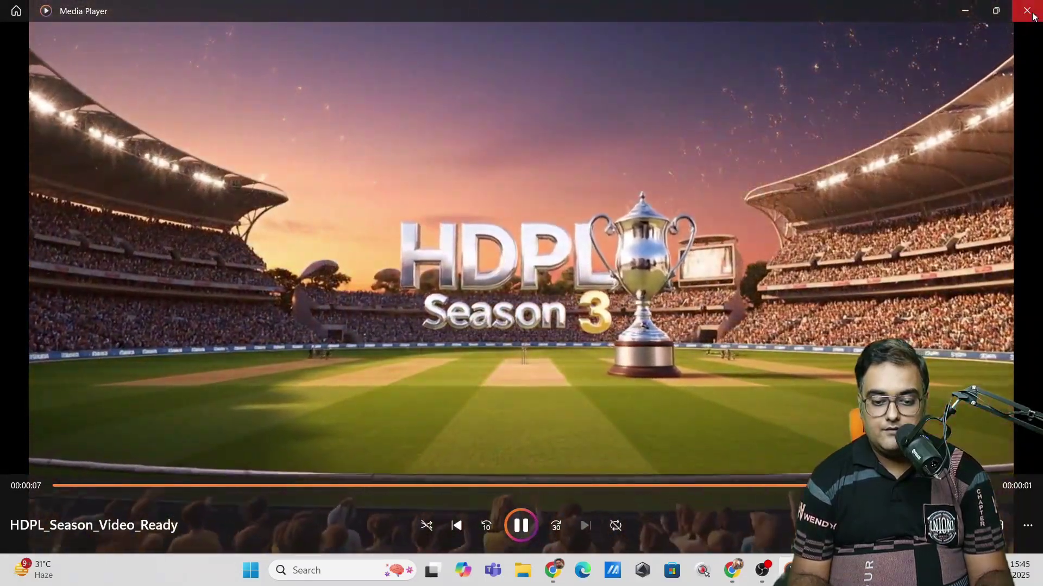
pyautogui.click(1030, 13)
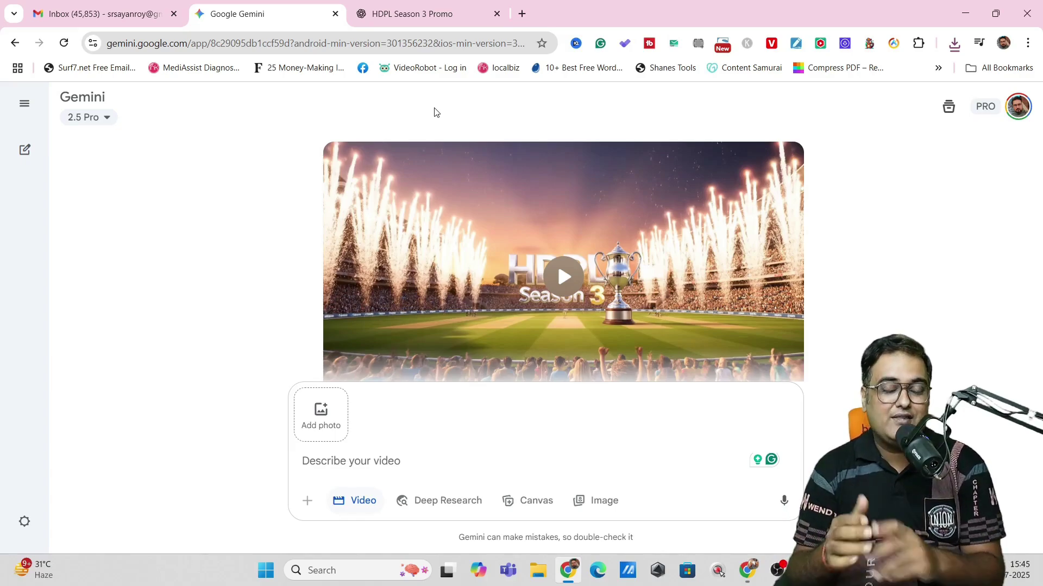
# Step: Copy the Scene 2 Prize & Format Highlights prompt from ChatGPT into Gemini's video description
pyautogui.moveTo(575, 216)
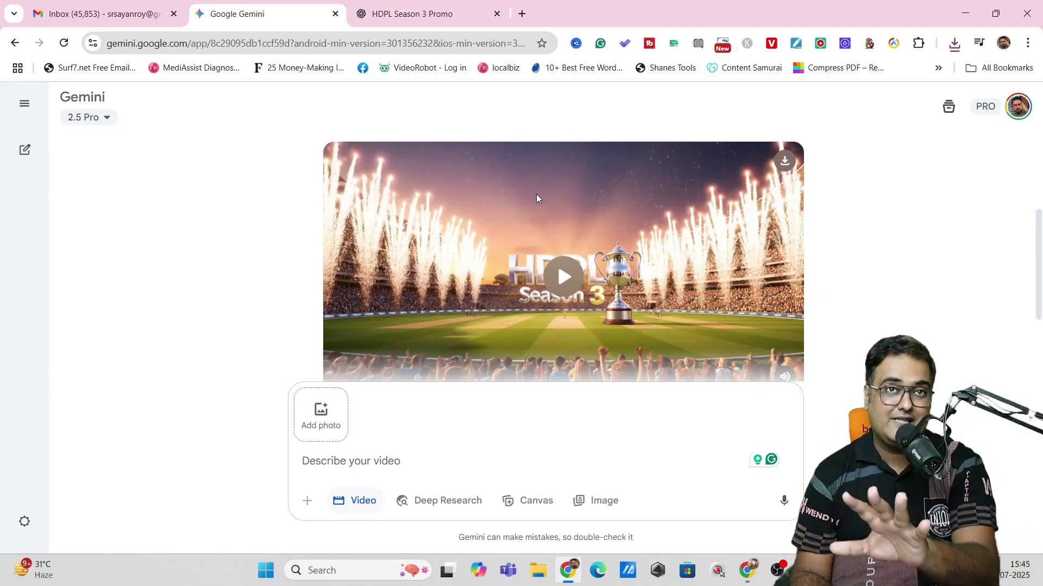
pyautogui.click(424, 11)
pyautogui.click(871, 305)
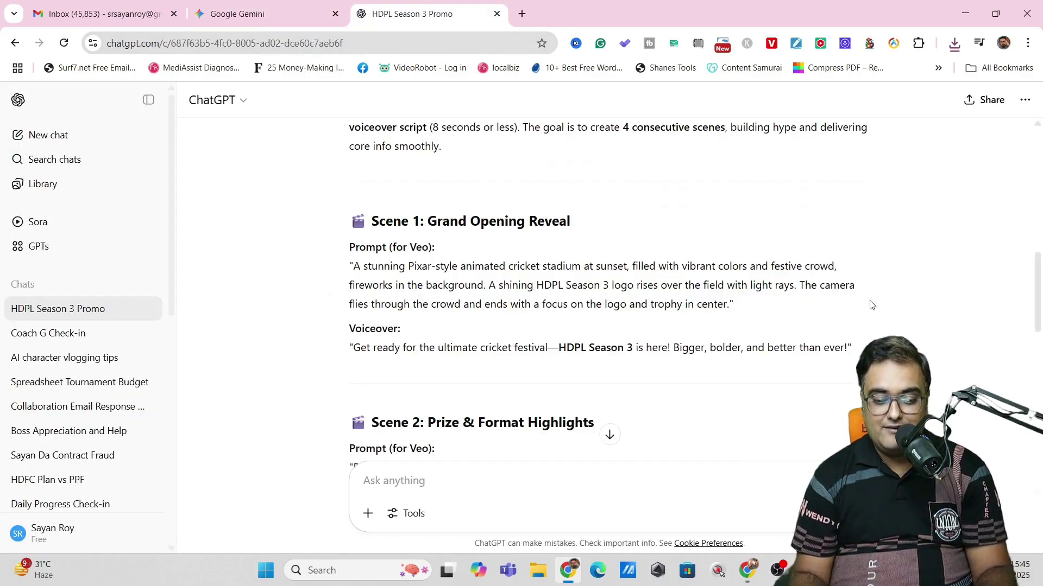
pyautogui.scroll(-5, 605, 326)
pyautogui.moveTo(864, 289); pyautogui.dragTo(350, 246)
pyautogui.click(244, 13)
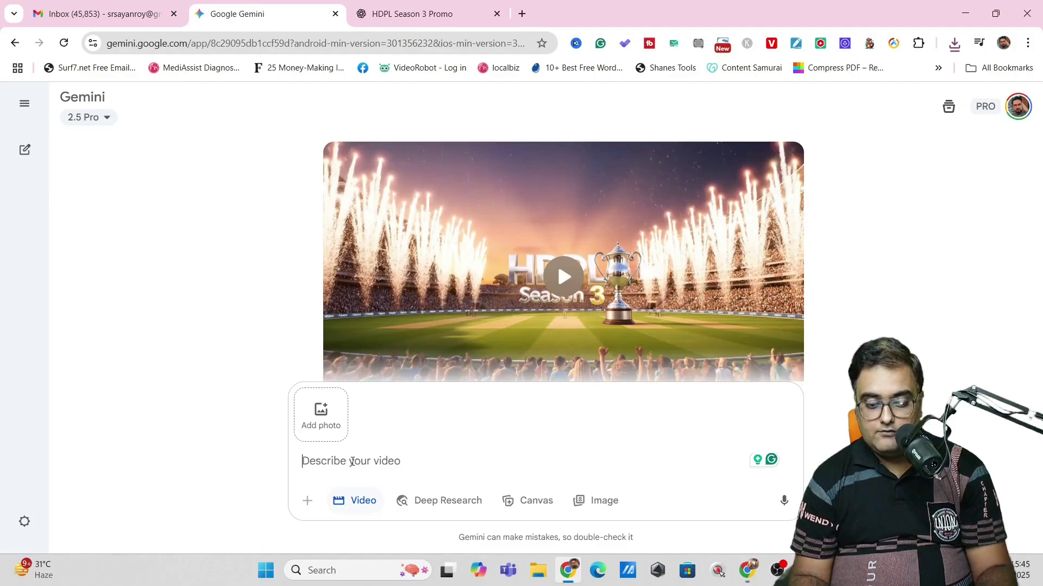
pyautogui.write('Pixar-style animation showing golden glowing trophies for Winner and Runner-Up, followed by animated coins flying into a bag representing ₹1,50,000 and ₹1,00,000. Then cut to scoreboard panels popping up showing ‘Entry Fee: ₹20,000’ and ‘Auction Purse: ₹30,000’. All animations are smooth, energetic, and playful.')
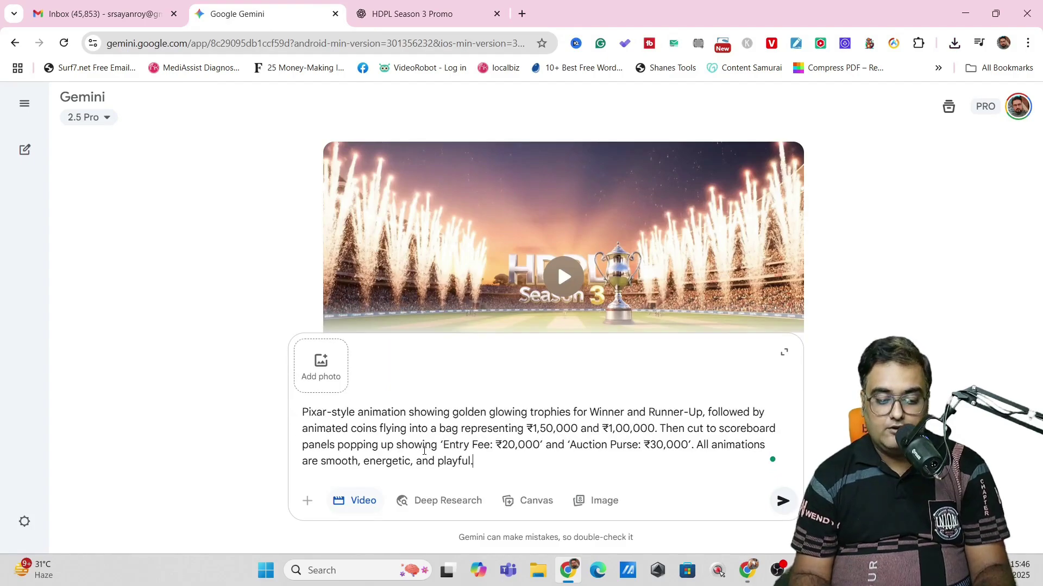
# Step: Copy the Scene 2 voiceover section from ChatGPT and add it below the Scene 2 prompt in Gemini
pyautogui.click(415, 15)
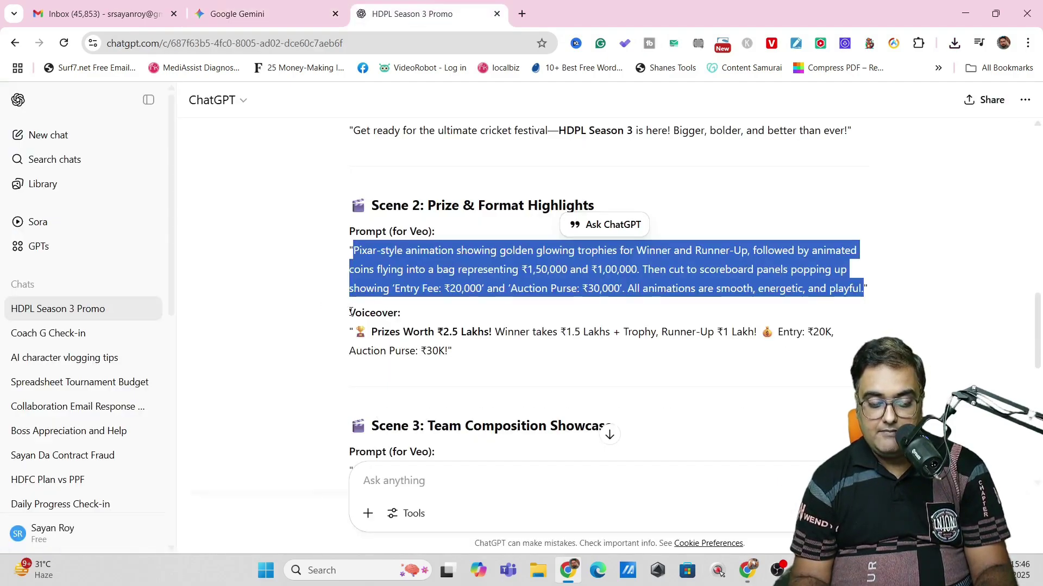
pyautogui.moveTo(350, 312); pyautogui.dragTo(458, 360)
pyautogui.hotkey('ctrl', 'shift', 'Tab')
pyautogui.hotkey('shift', 'Return')
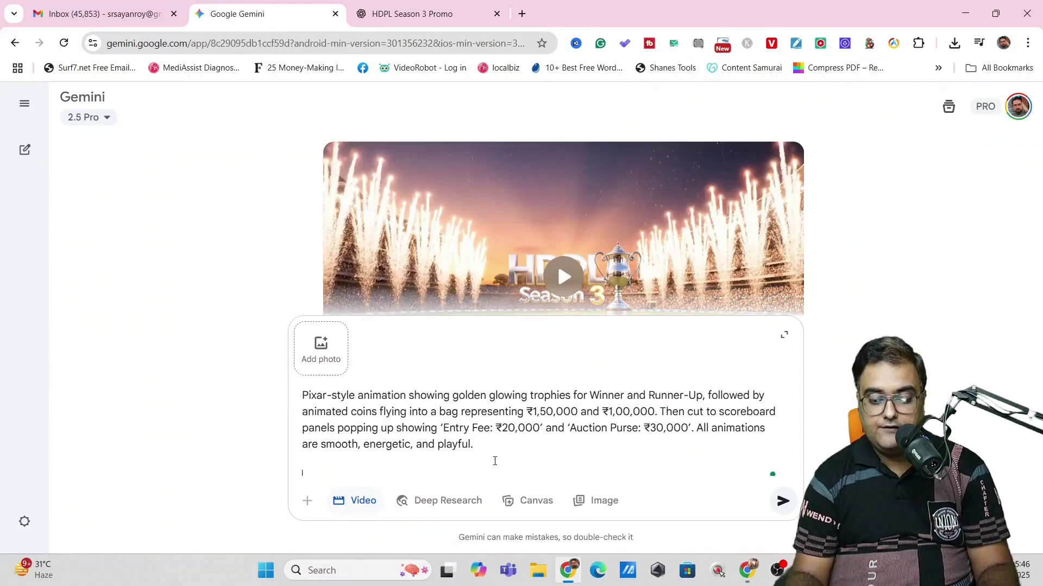
pyautogui.write('Voiceover:  "🏆 Prizes Worth ₹2.5 Lakhs! Winner takes ₹1.5 Lakhs + Trophy, Runner-Up ₹1 Lakh! 💰 Entry: ₹20K, Auction Purse: ₹30K!"')
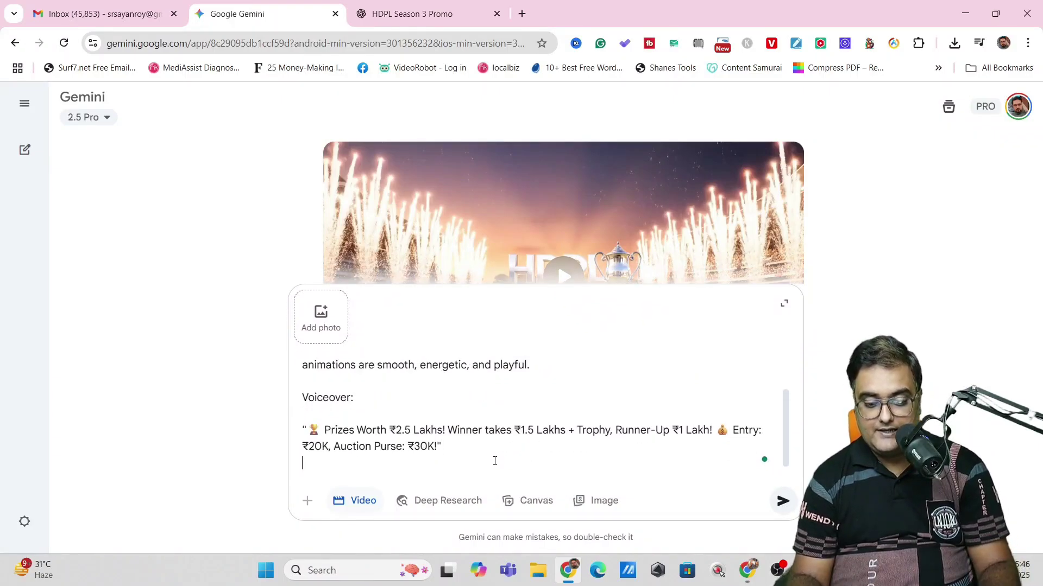
# Step: Add a Text Overlay & Animation section with Winner ₹1,50,000 + Trophy, Runner-Up ₹1,00,000 + Trophy and Entry Fee ₹20,000, and generate the video
pyautogui.hotkey('shift', 'Return')
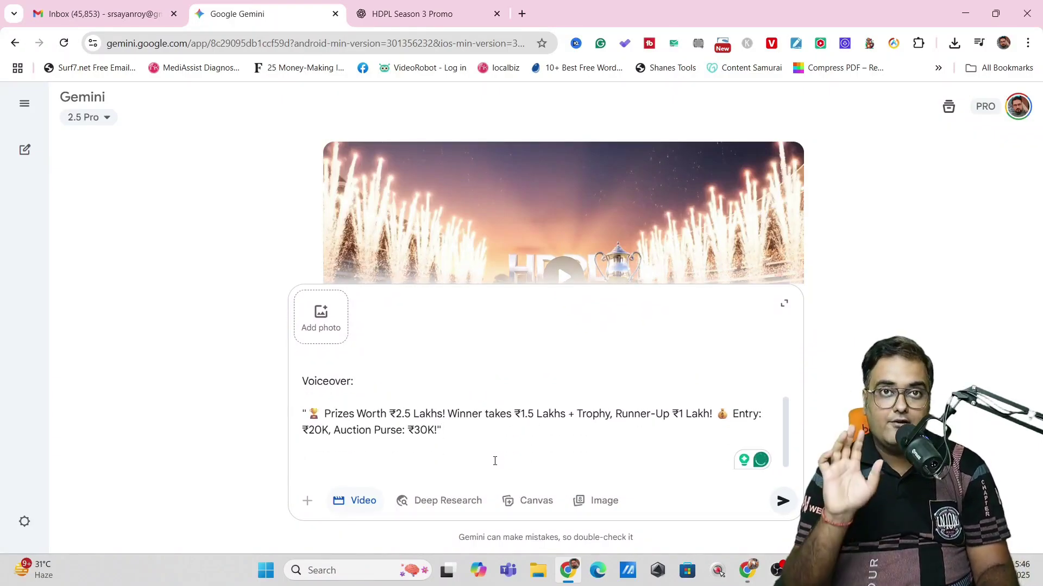
pyautogui.write('Text Overlay & Animation: 🏆 Winner: ₹1,50,000 + Trophy 🥈 Runner-Up: ₹1,00,000 + Trophy 🧾 Entry Fee: ₹20,000')
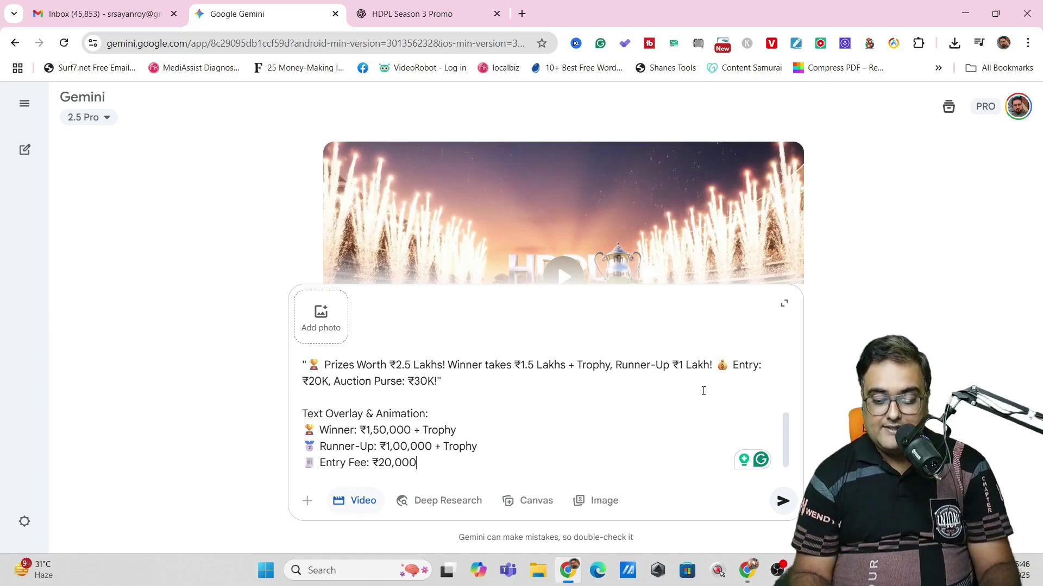
pyautogui.click(783, 503)
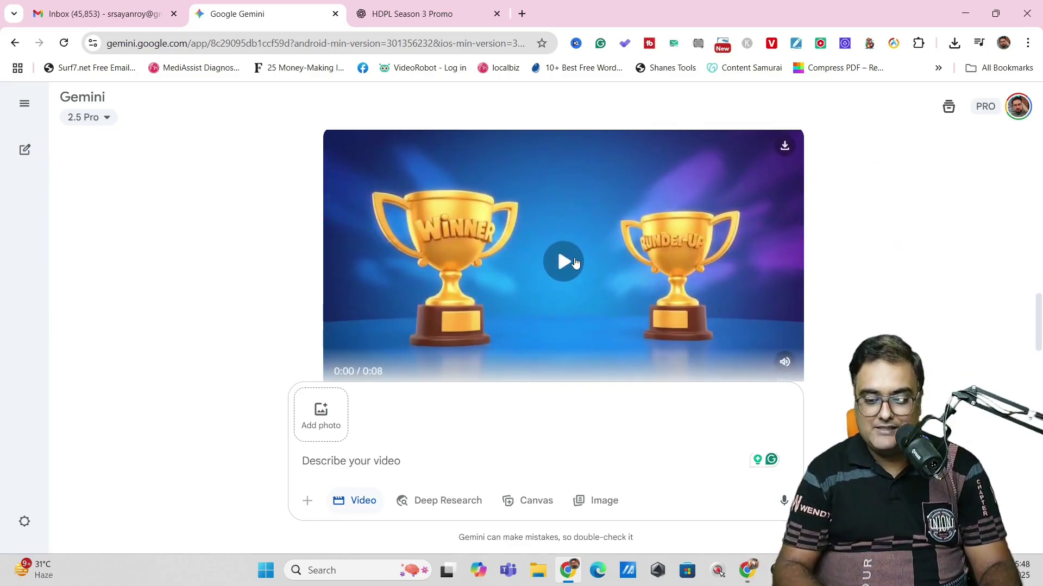
# Step: Play the generated Scene 2 video, pausing to examine the winner, runner-up and entry fee text in its frames
pyautogui.click(565, 262)
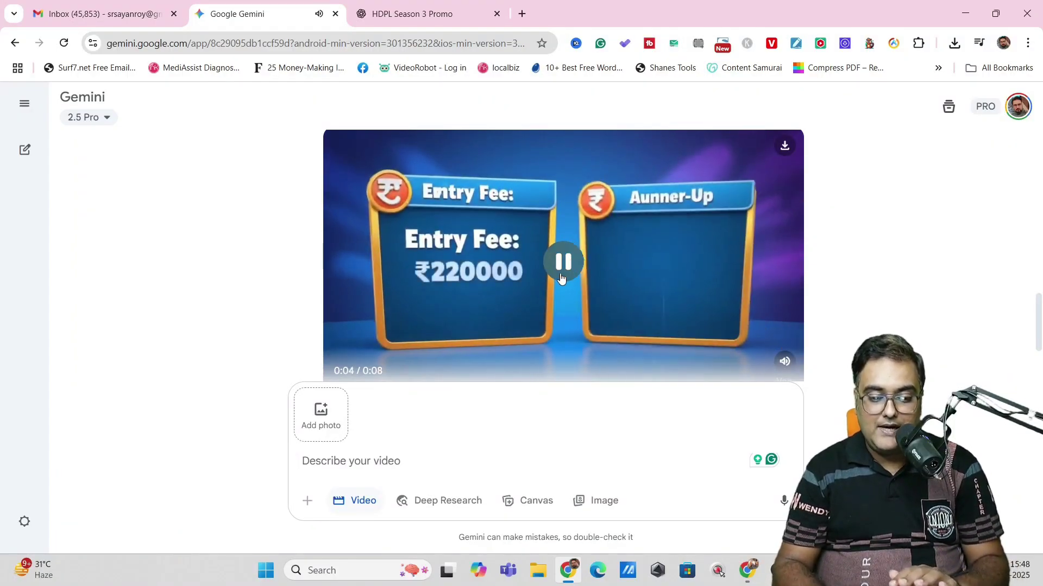
pyautogui.click(454, 264)
pyautogui.click(569, 270)
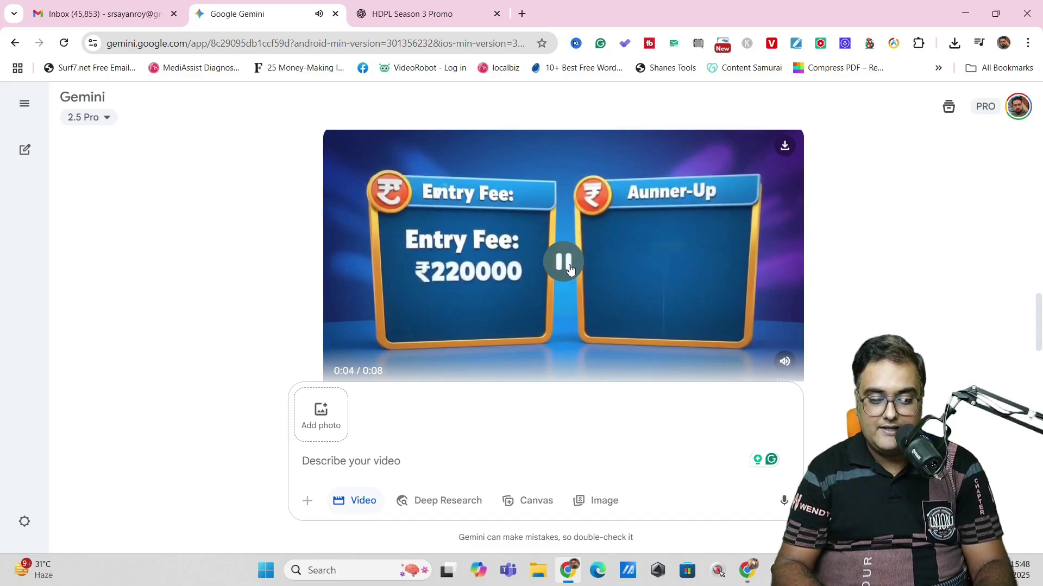
pyautogui.click(562, 262)
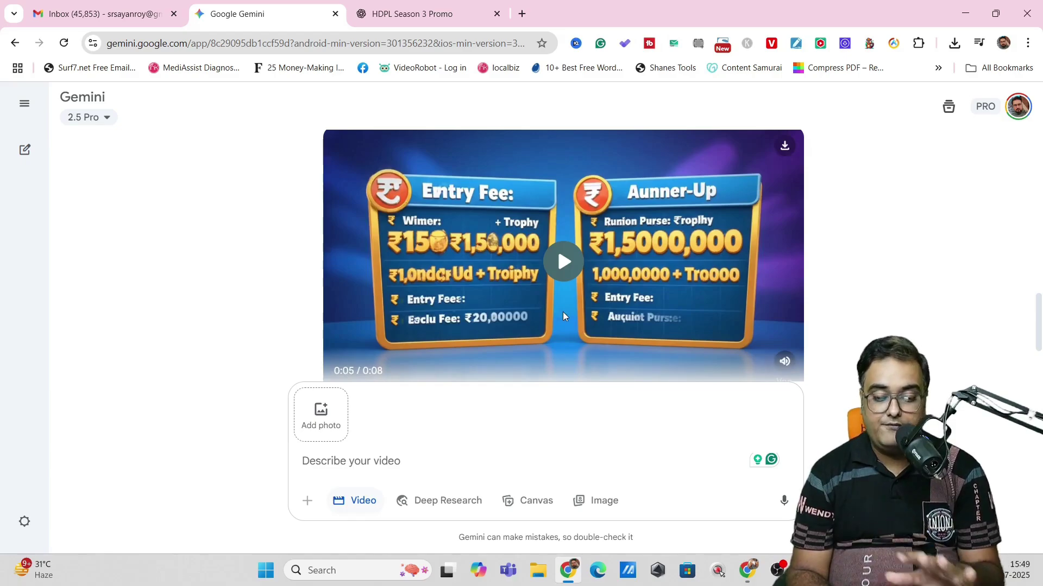
pyautogui.click(393, 380)
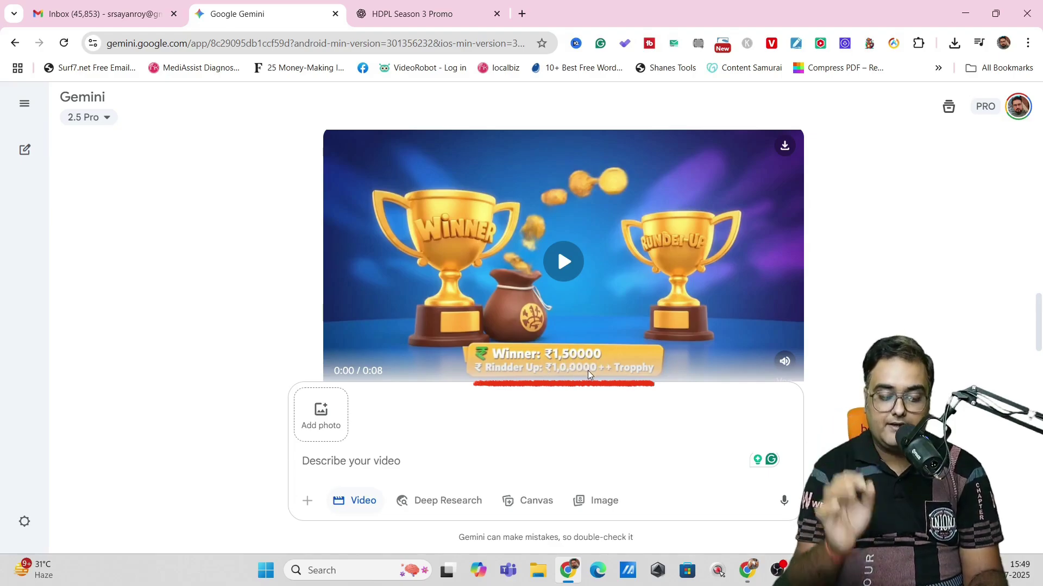
pyautogui.click(564, 265)
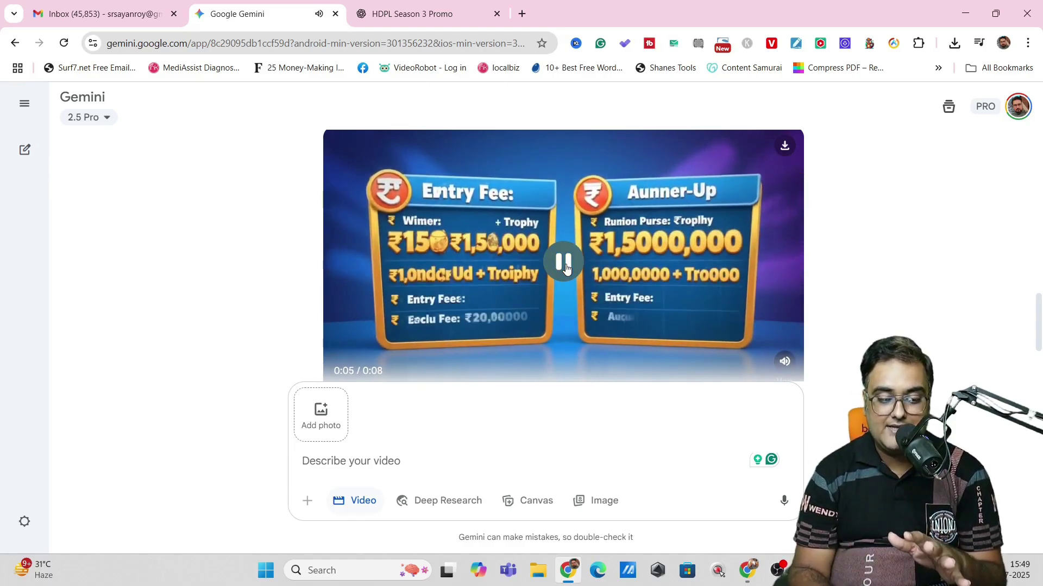
pyautogui.click(566, 267)
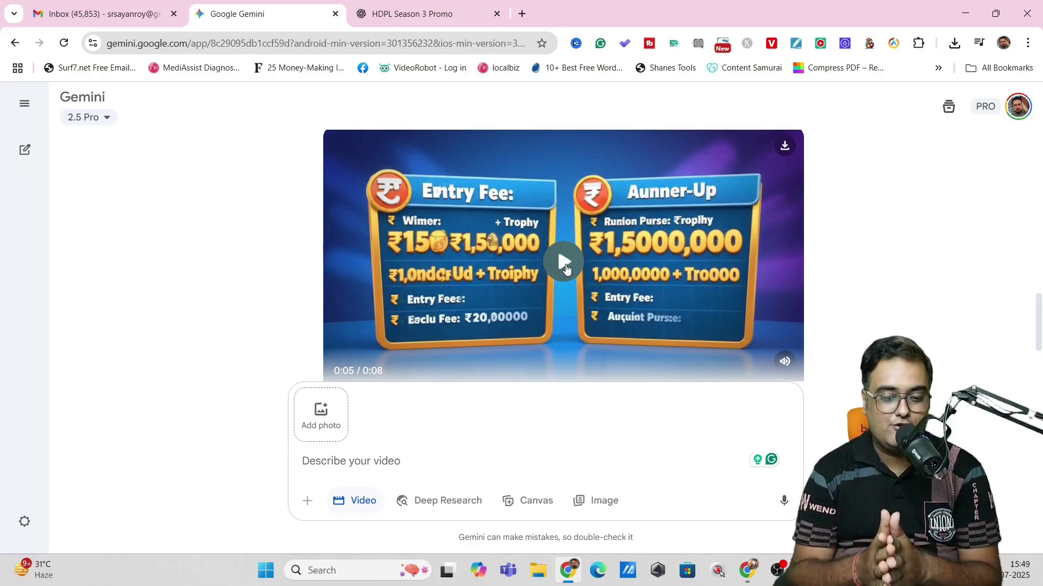
pyautogui.click(565, 267)
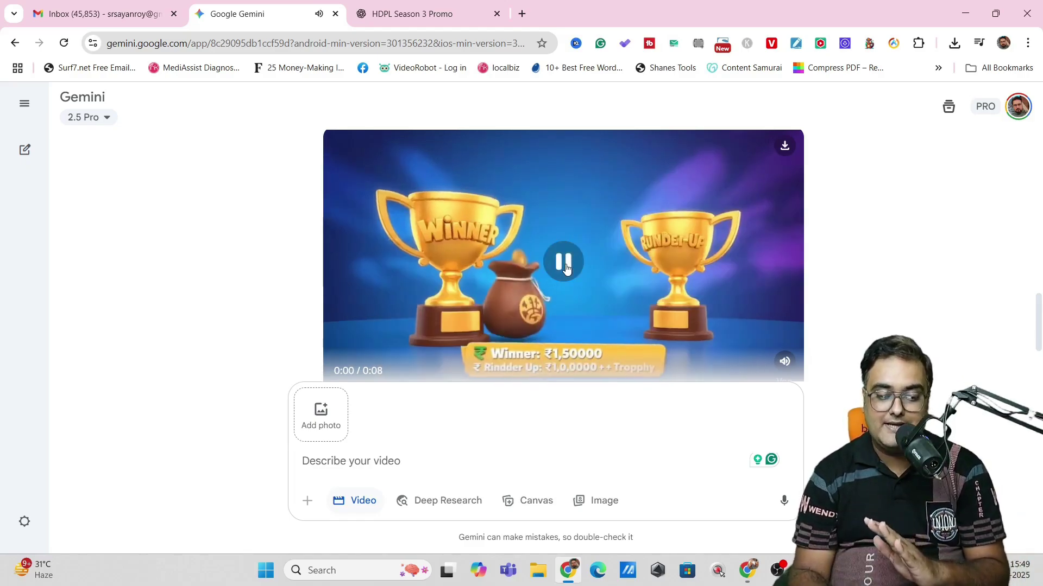
# Step: Download the Scene 2 video and close the media player that opens with it
pyautogui.click(784, 147)
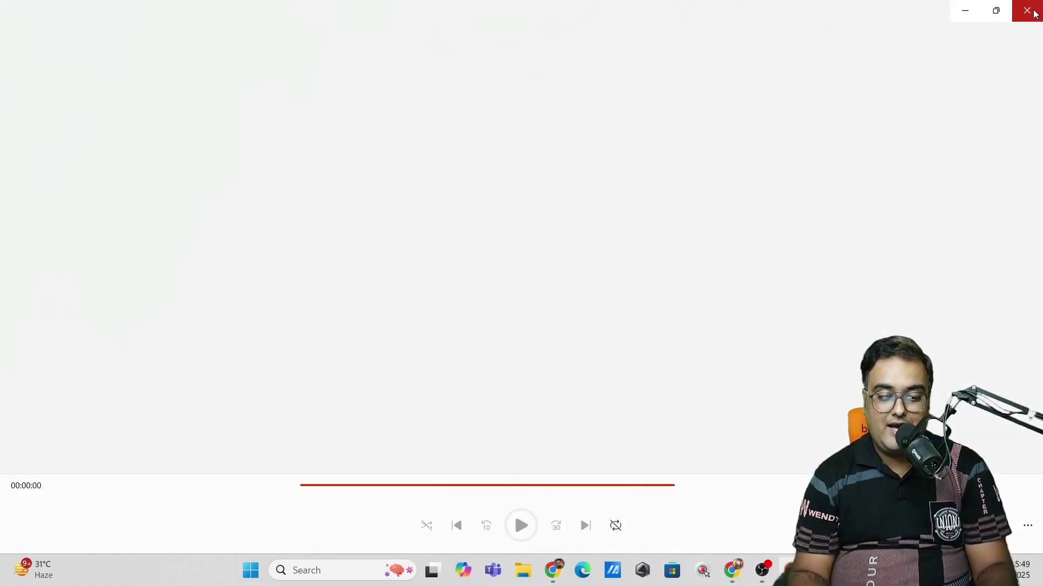
pyautogui.click(1027, 11)
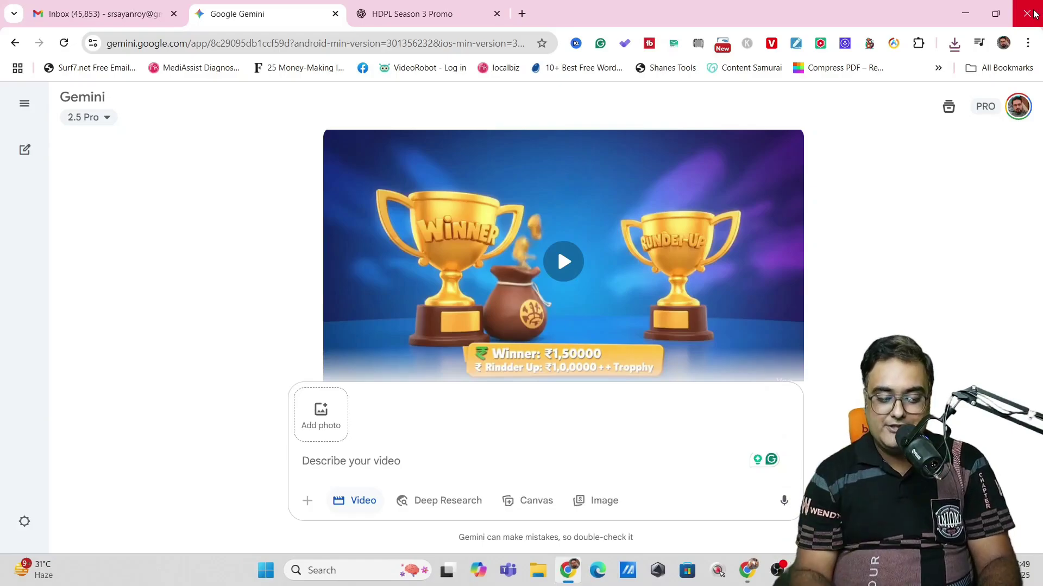
# Step: Watch the finished Scene 3 and Scene 4 clips full screen in Google Drive, and return to Gemini
pyautogui.moveTo(717, 246)
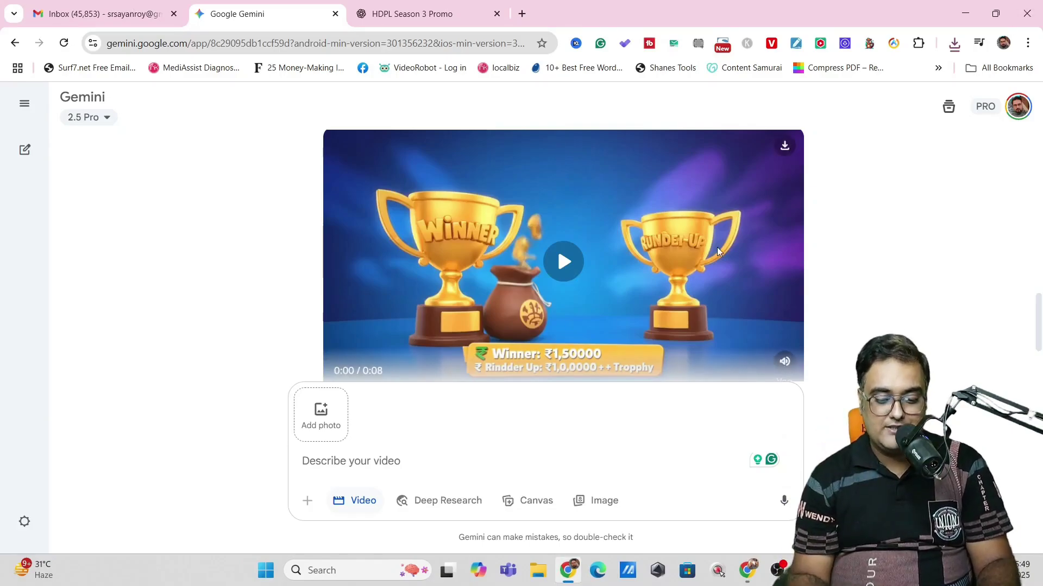
pyautogui.doubleClick(717, 247)
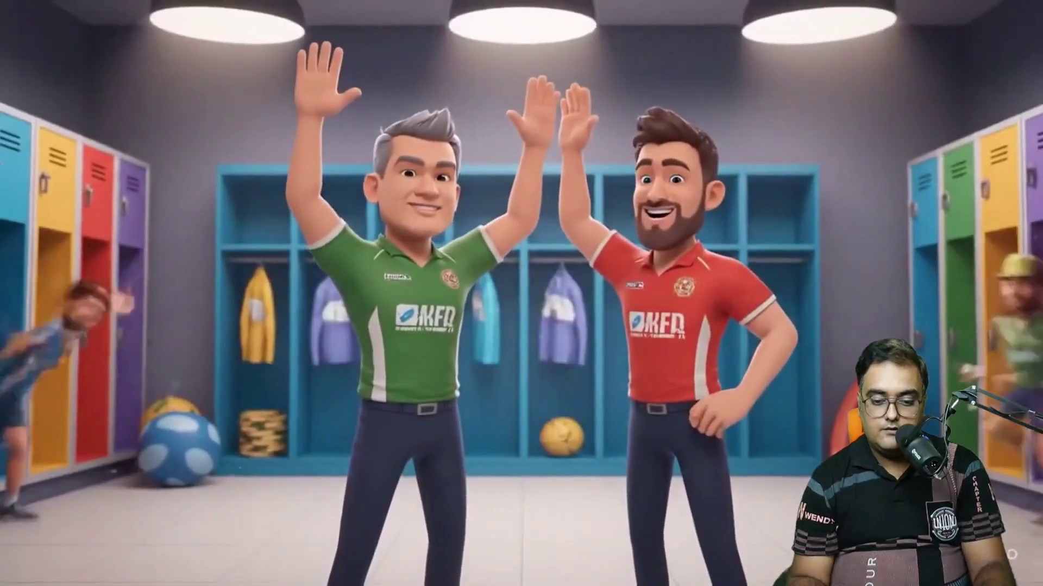
pyautogui.press('Escape')
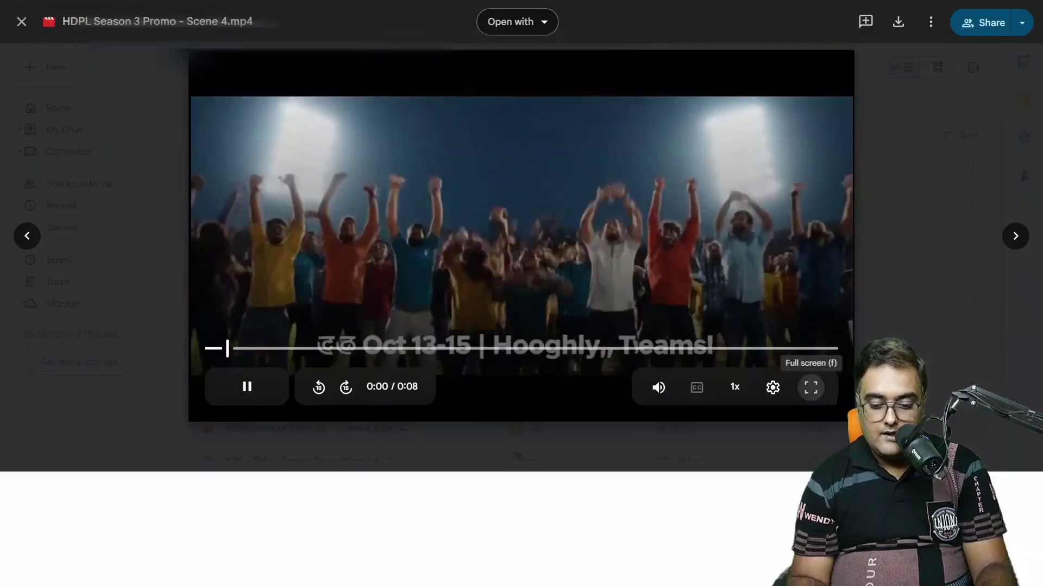
pyautogui.click(811, 387)
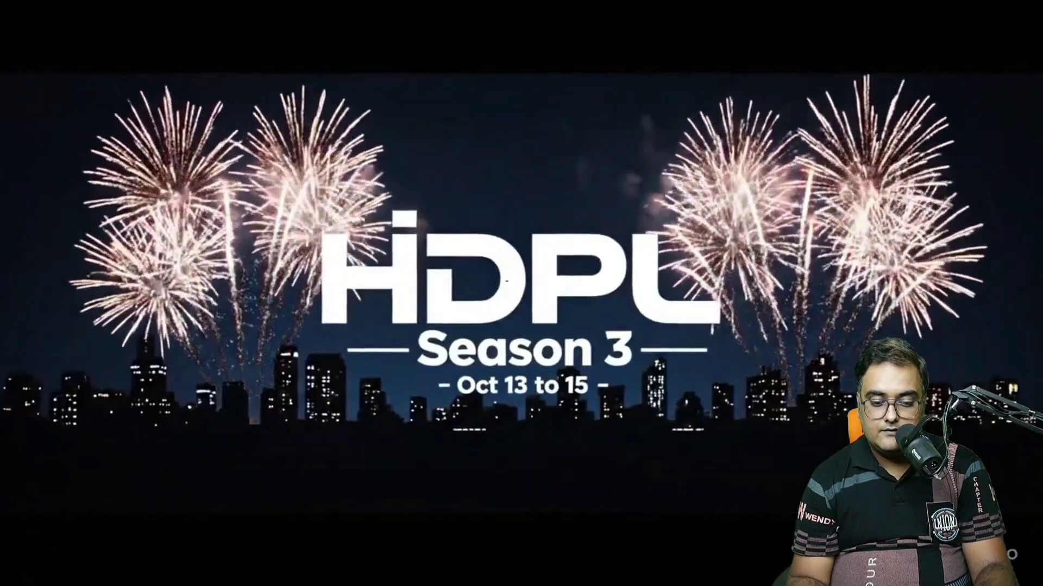
pyautogui.press('Escape')
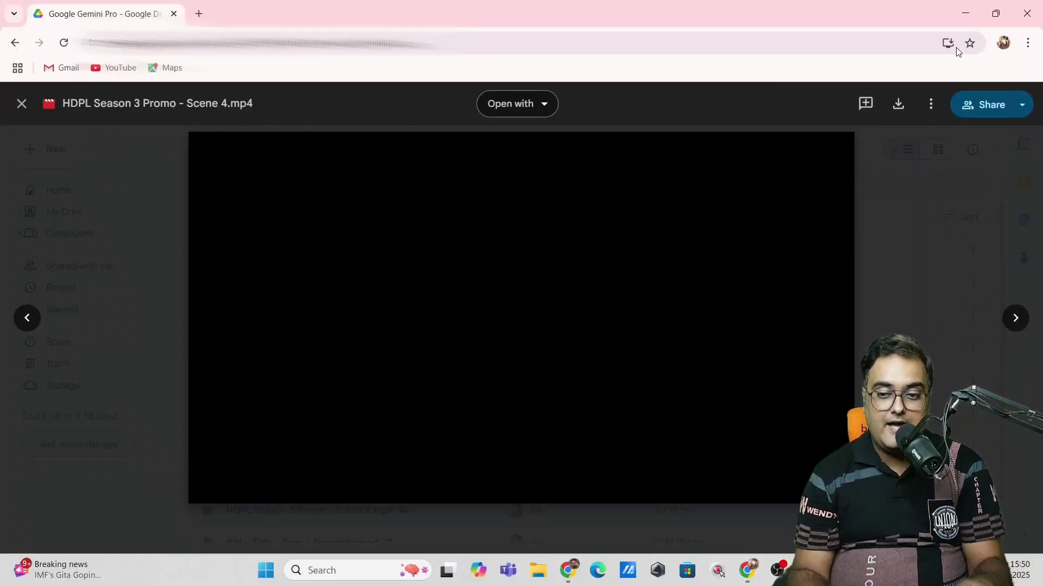
pyautogui.click(963, 18)
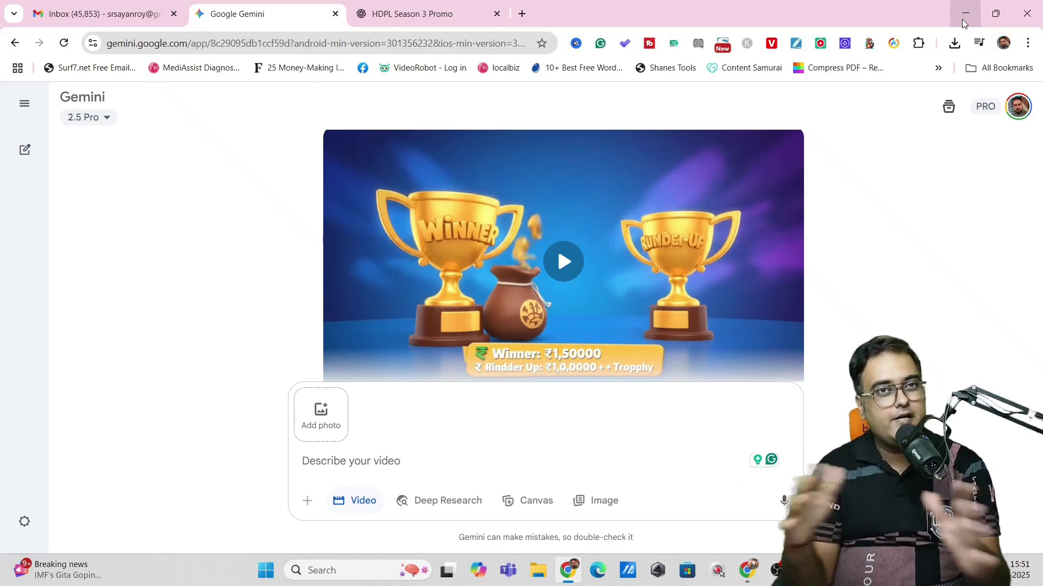
# Step: Switch to Wondershare Filmora, log in on this device, and create a new 16:9 project
pyautogui.click(962, 19)
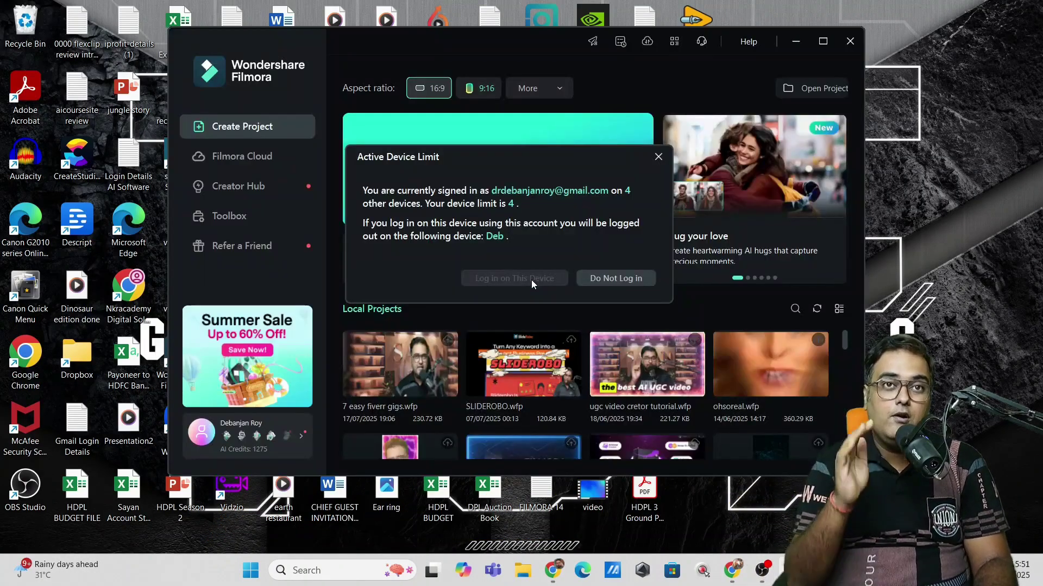
pyautogui.click(531, 279)
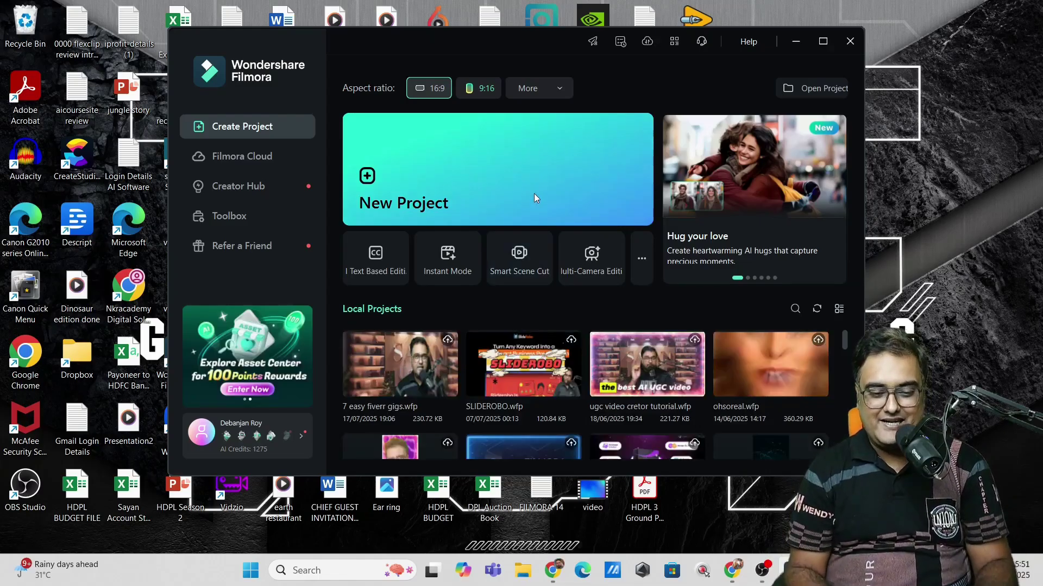
pyautogui.click(481, 190)
pyautogui.click(662, 172)
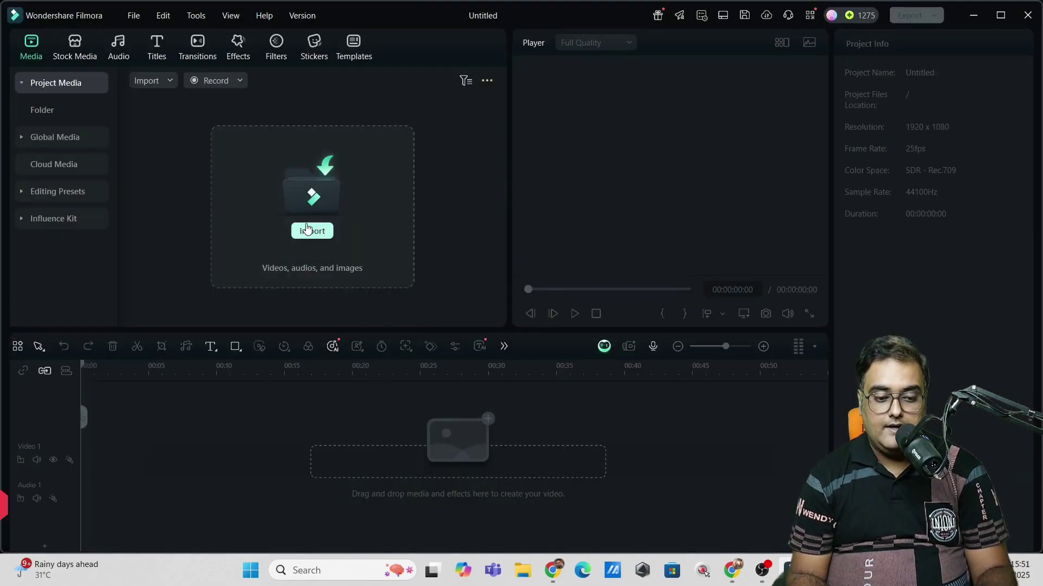
# Step: Import the four HDPL scene clips and place them end to end on the Video 1 track
pyautogui.click(307, 228)
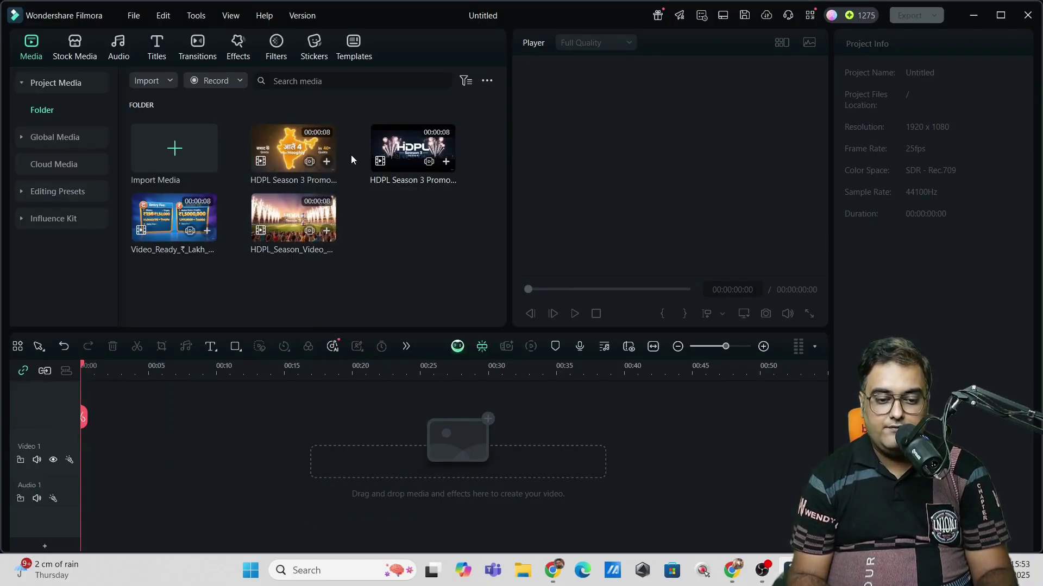
pyautogui.moveTo(401, 162); pyautogui.dragTo(95, 457)
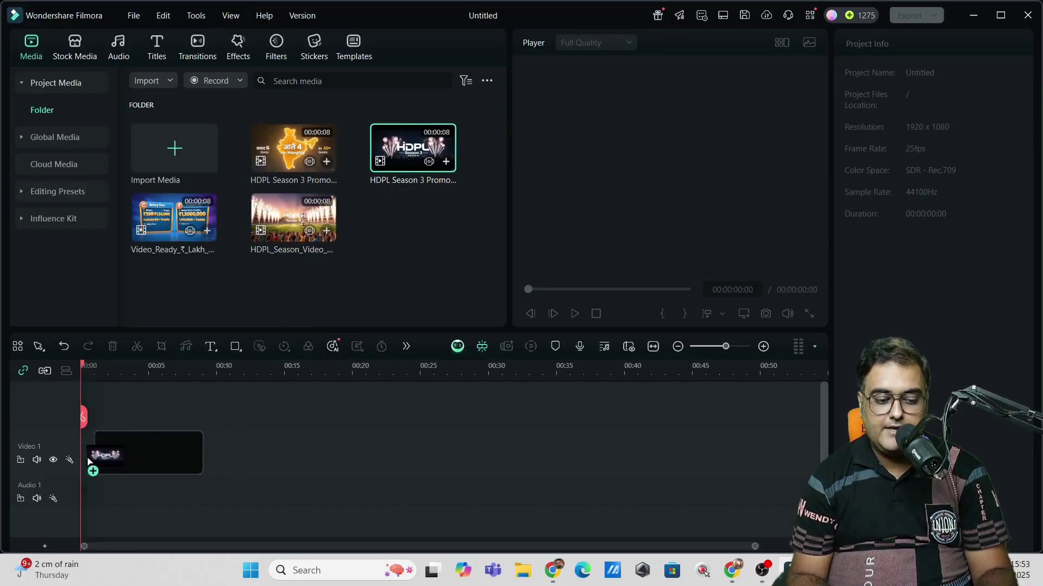
pyautogui.click(573, 304)
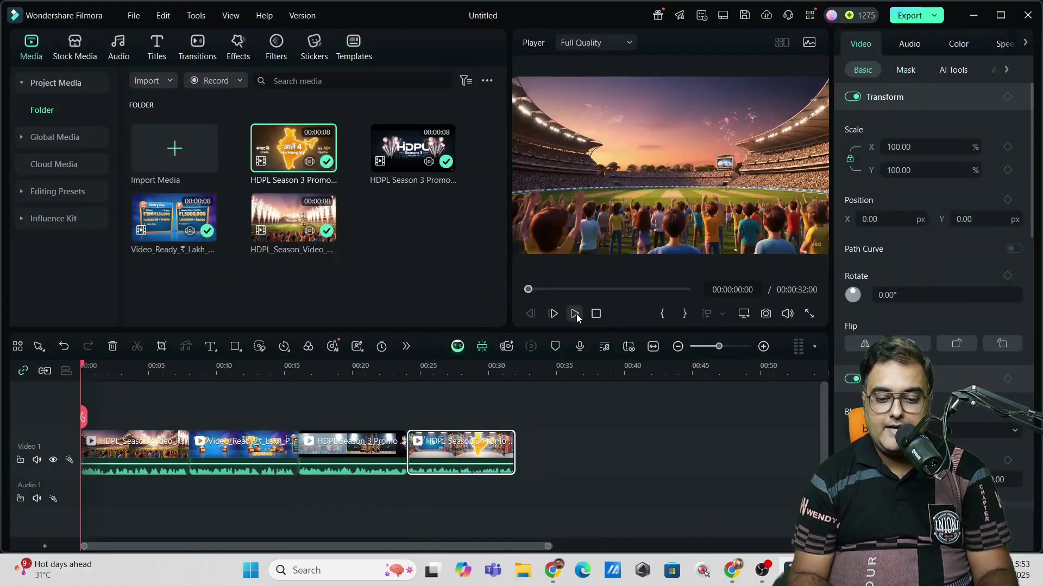
# Step: Play the assembled four-clip timeline in full-screen preview, and return to the editor
pyautogui.click(810, 316)
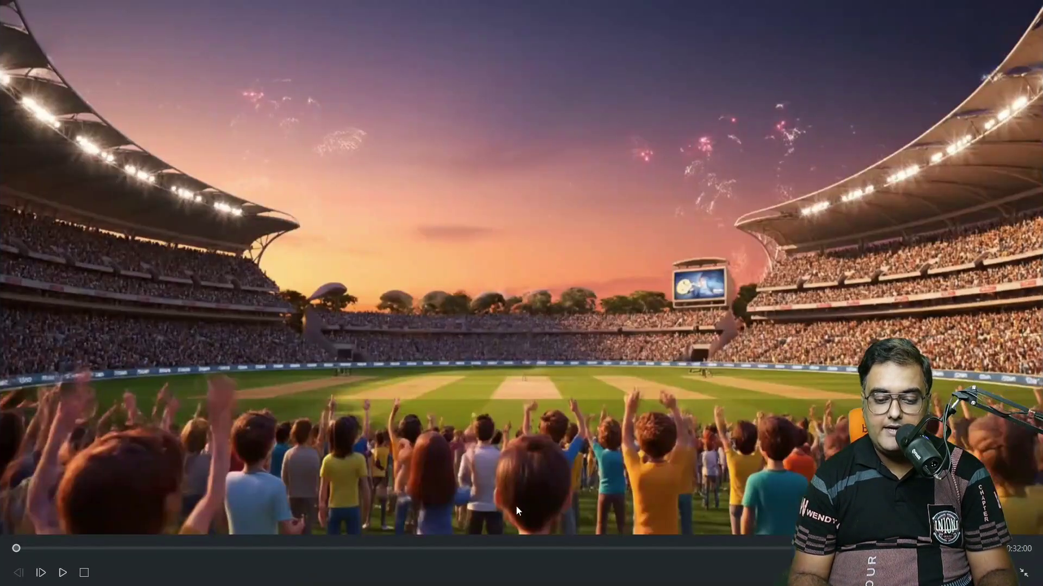
pyautogui.click(62, 573)
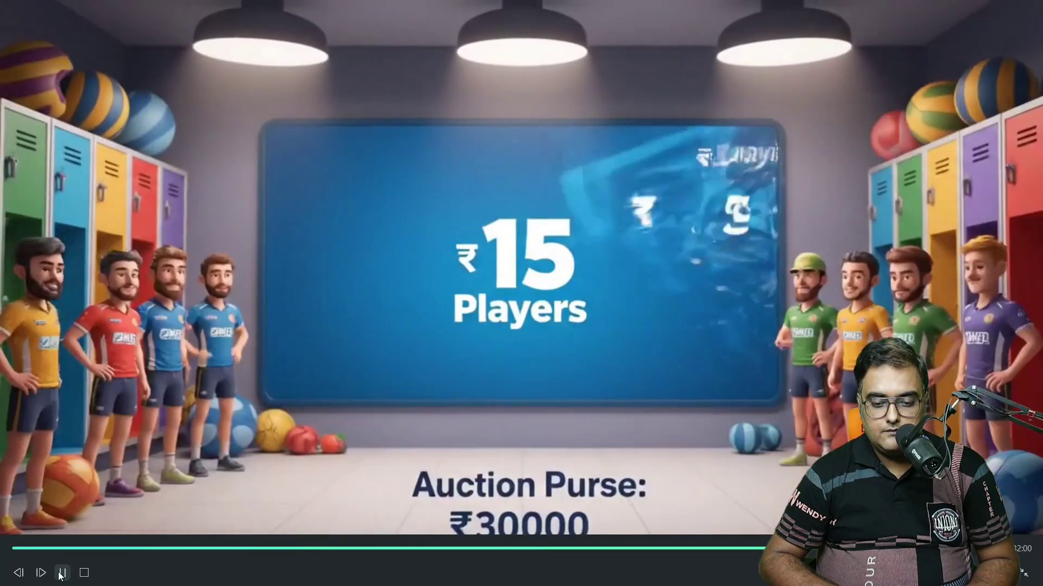
pyautogui.click(62, 572)
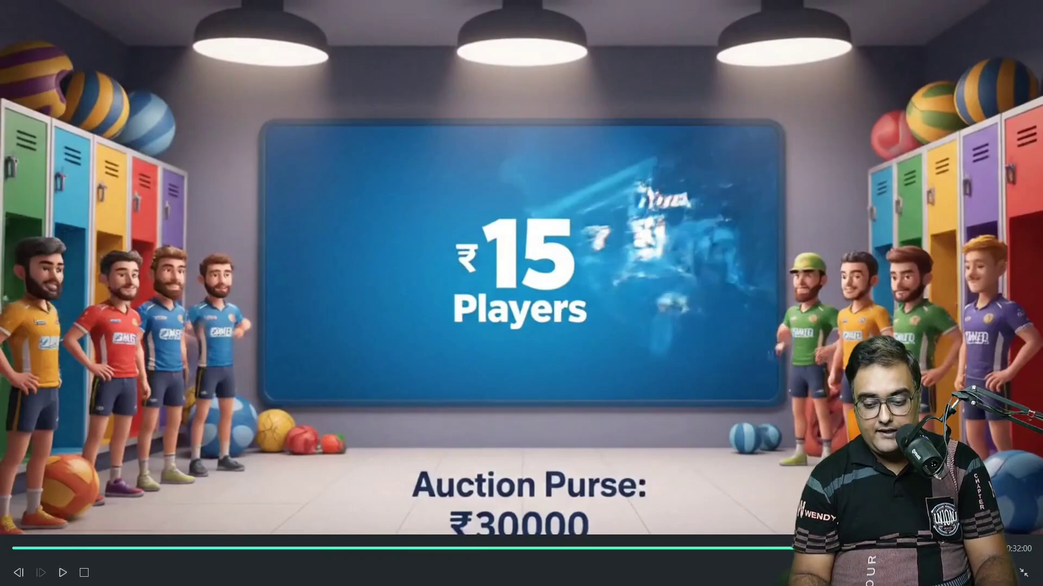
pyautogui.click(1025, 577)
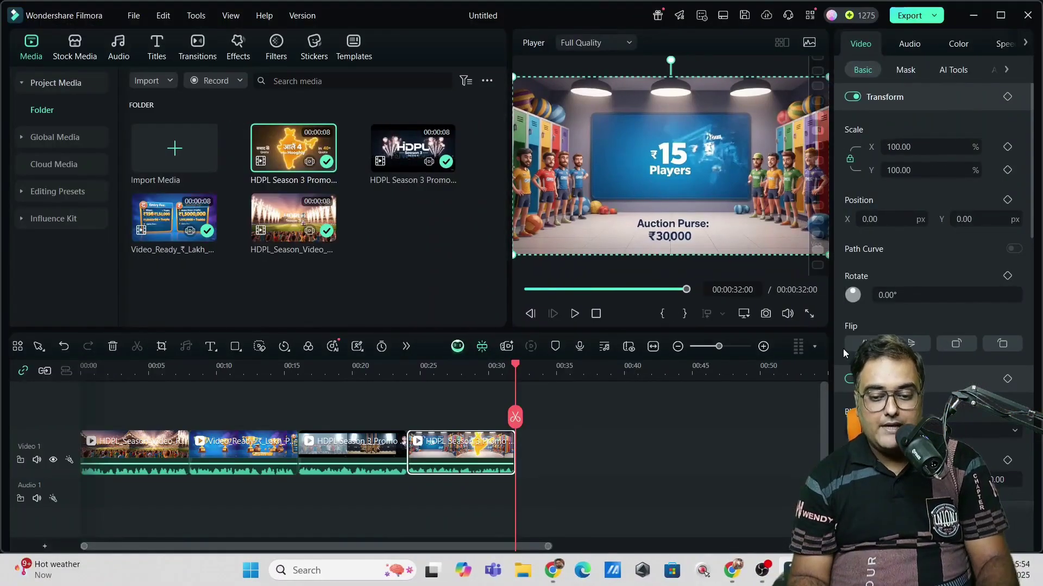
# Step: Search the transitions for "photograph", add Photo Freeze between the first two clips, and add transitions at the other two cuts
pyautogui.click(101, 374)
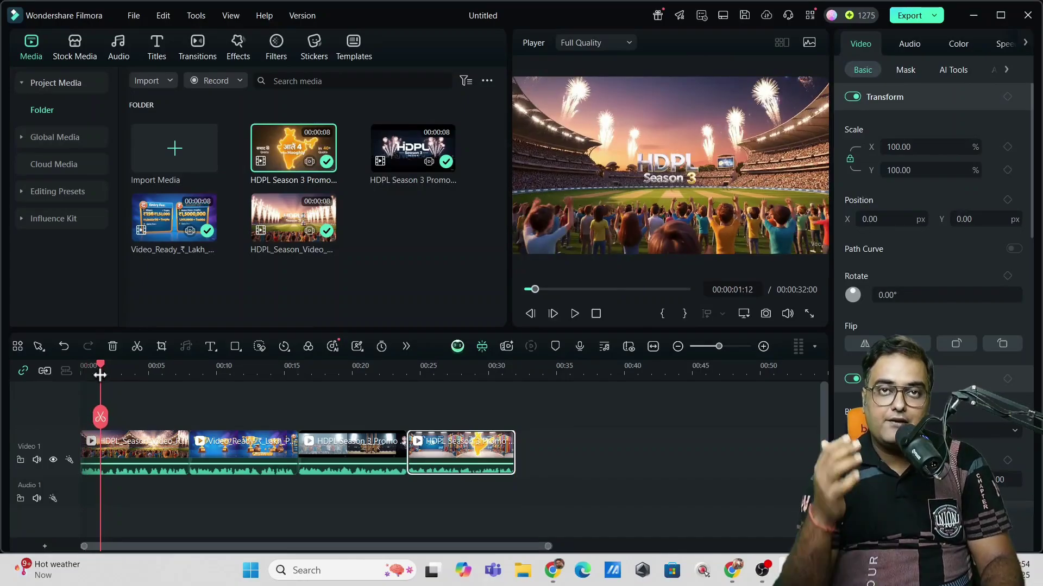
pyautogui.click(197, 48)
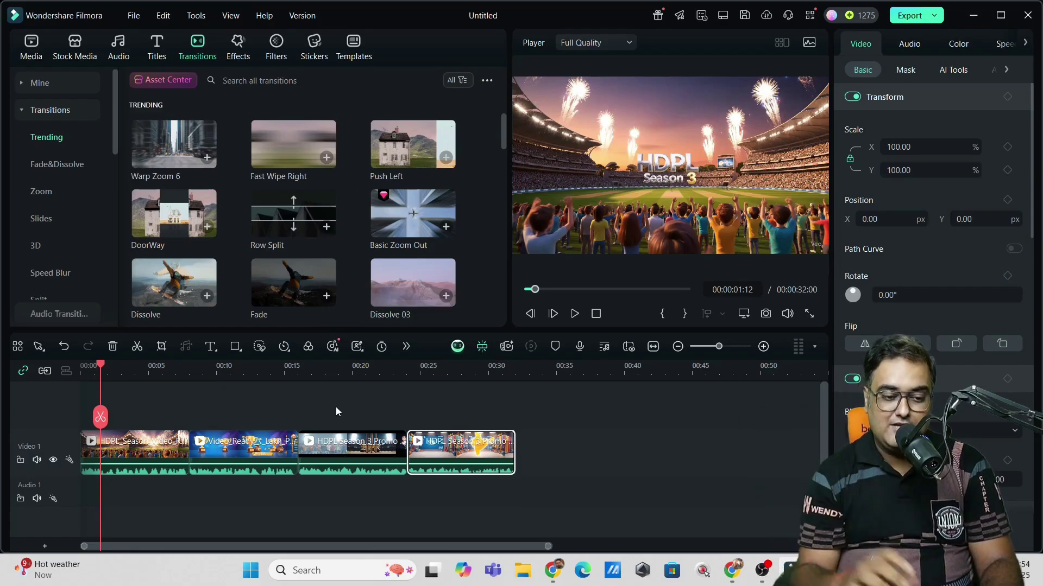
pyautogui.write('photograph')
pyautogui.press('Return')
pyautogui.moveTo(174, 146); pyautogui.dragTo(179, 450)
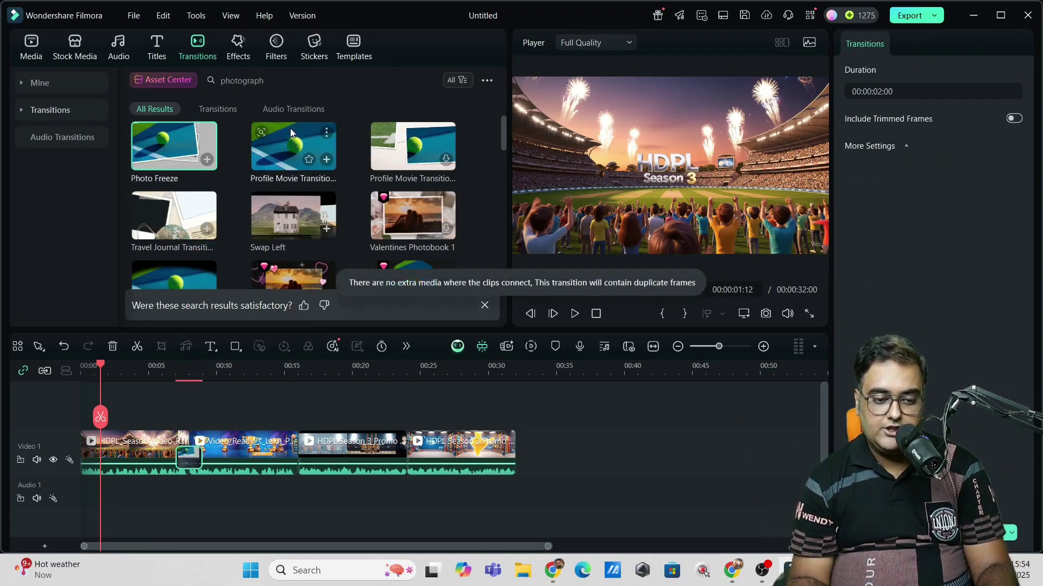
# Step: Add the Colorful Dynamic Title above the second clip at 00:00:12:22 and shorten it to end about where that clip ends
pyautogui.moveTo(89, 373); pyautogui.dragTo(255, 393)
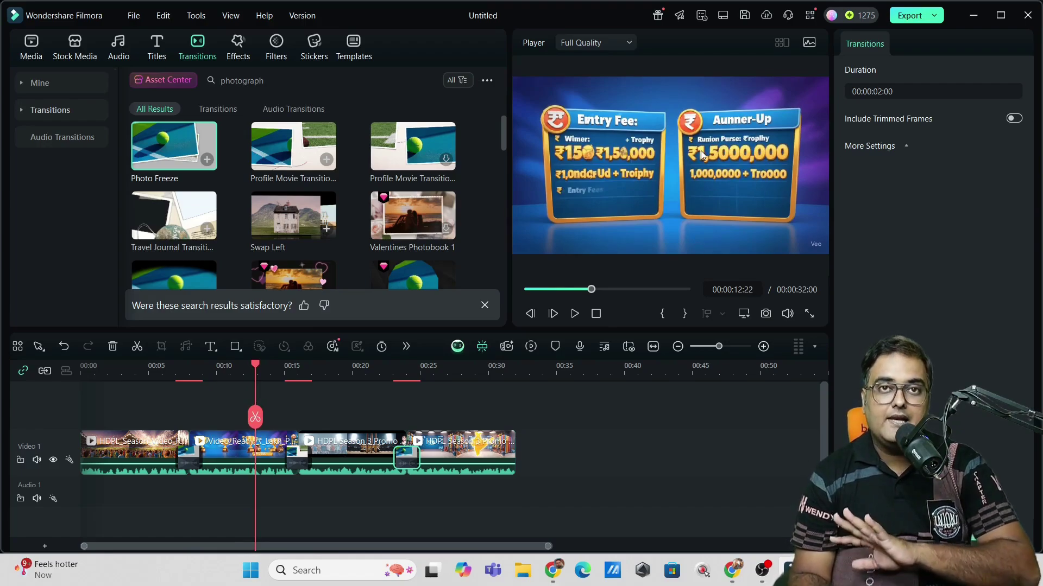
pyautogui.click(157, 47)
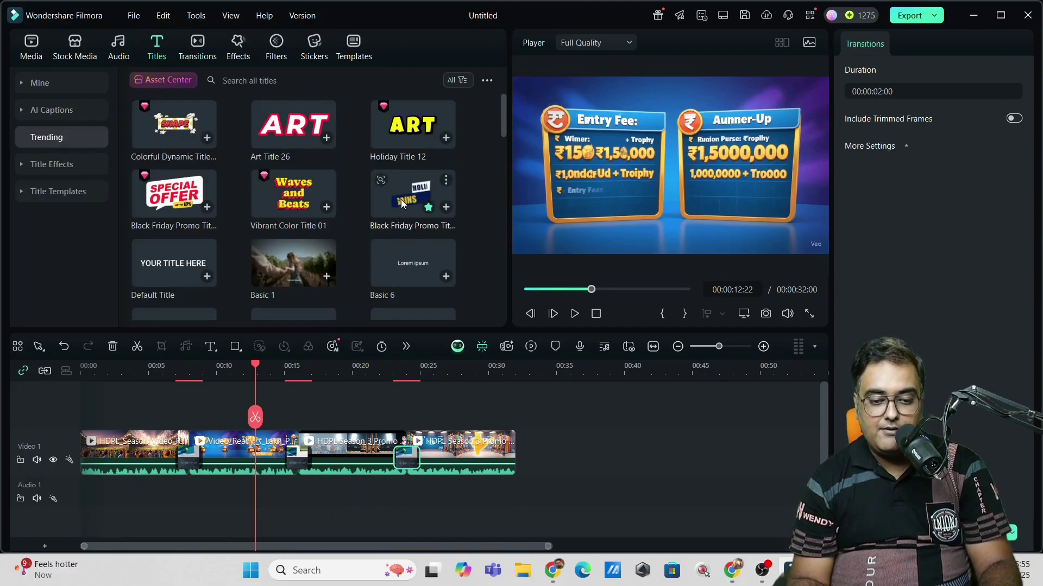
pyautogui.moveTo(172, 126); pyautogui.dragTo(252, 418)
pyautogui.moveTo(319, 437); pyautogui.dragTo(284, 440)
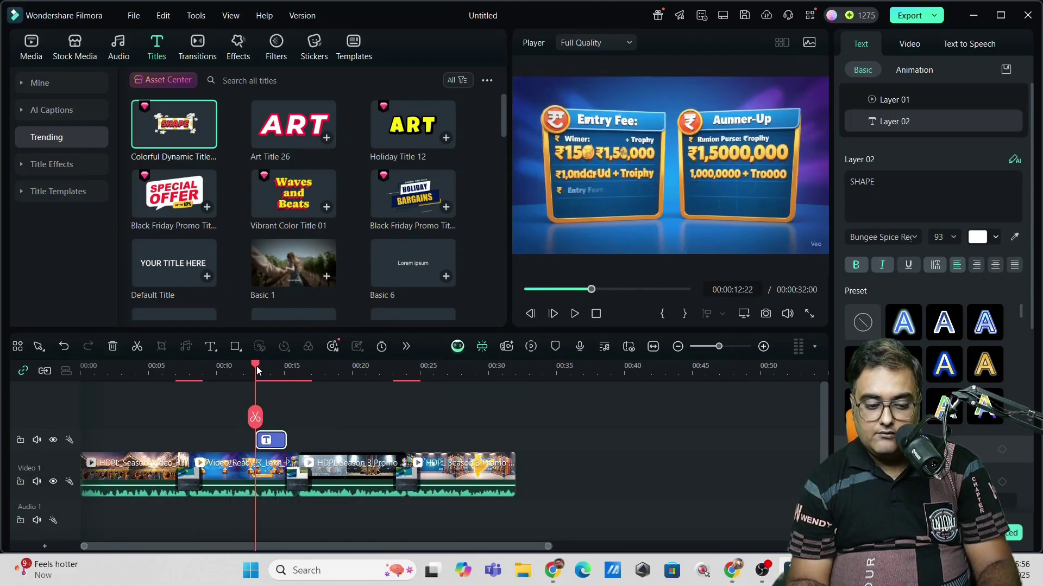
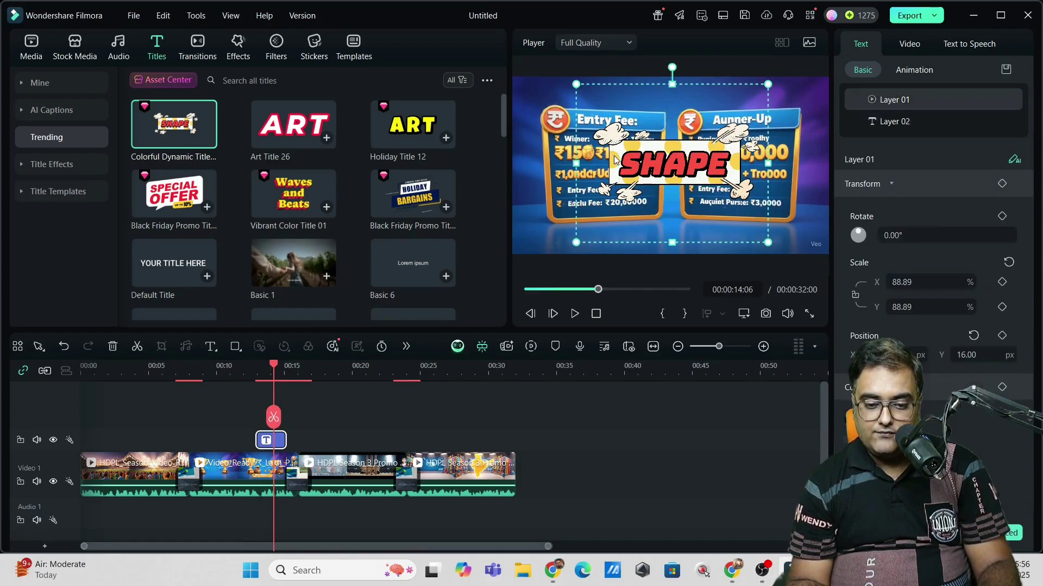
# Step: Move the title's background and text over the Entry Fee board's misspelled prize lines, and change the text to 20,000
pyautogui.moveTo(613, 159); pyautogui.dragTo(553, 153)
pyautogui.click(626, 156)
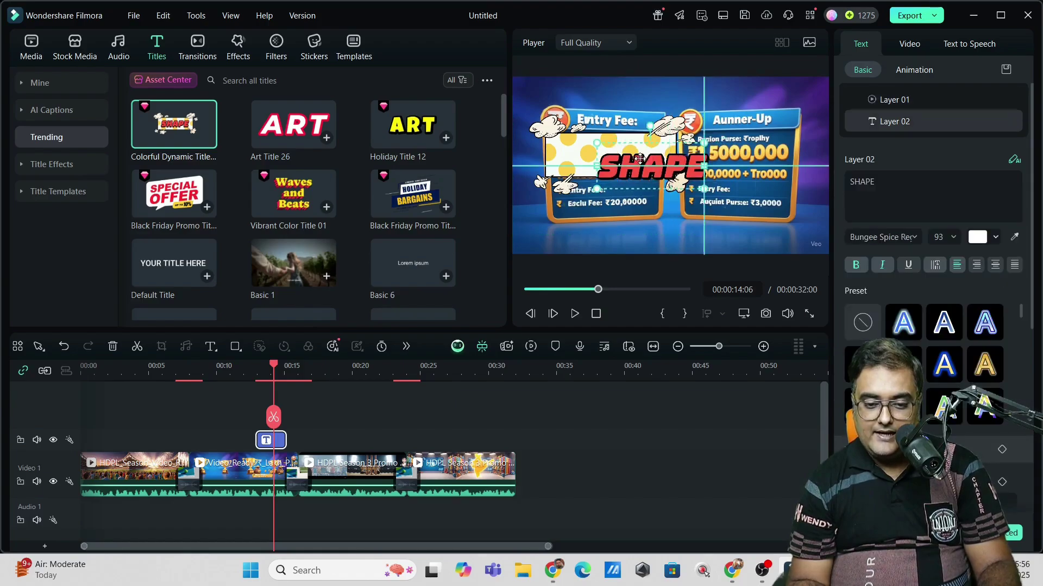
pyautogui.doubleClick(626, 156)
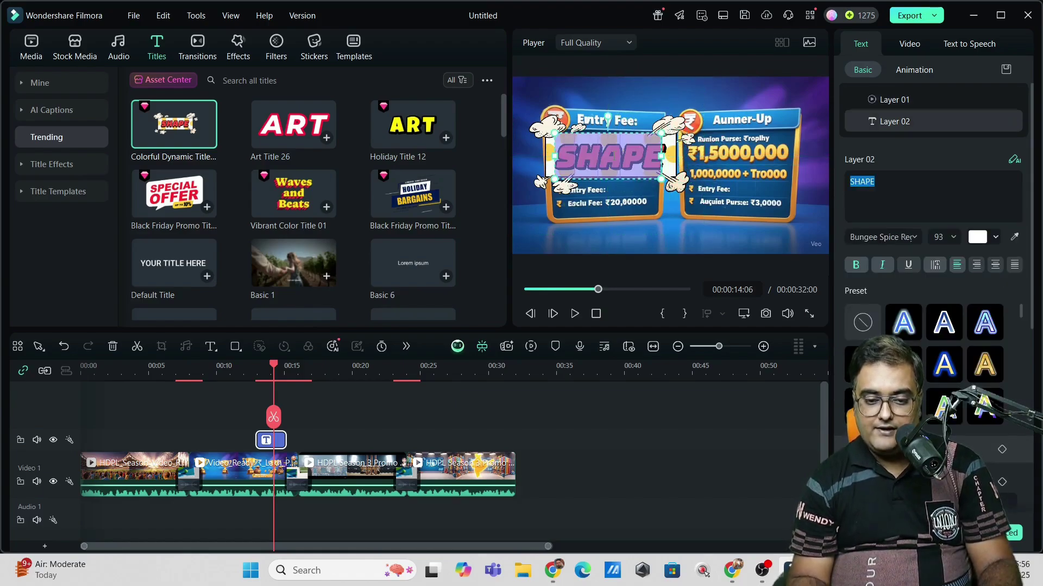
pyautogui.write('20,000')
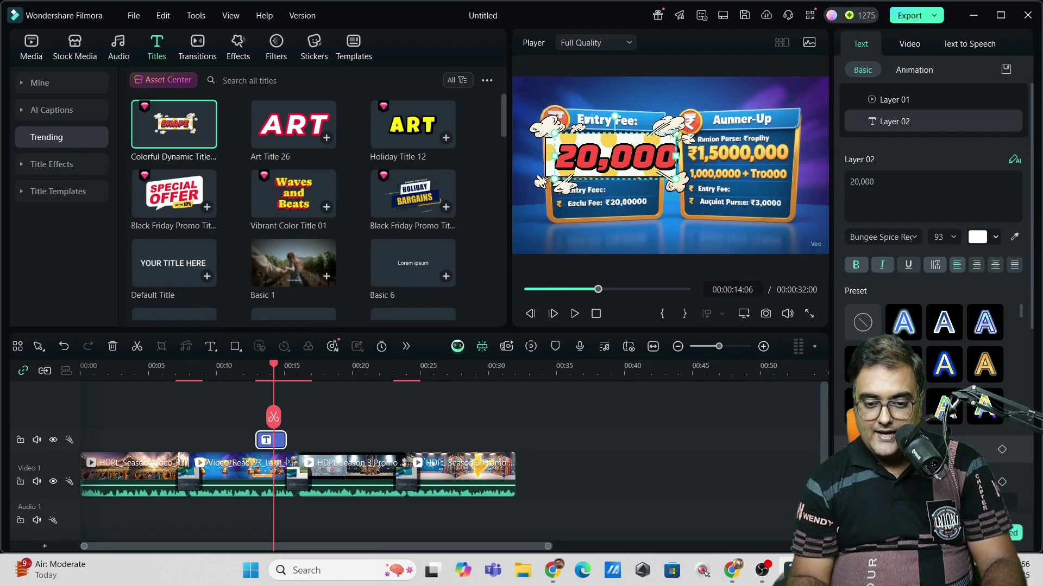
# Step: Reduce the 20,000 text to size 74 and narrow the title background to about 72.74% horizontal scale to fit the Entry Fee board
pyautogui.moveTo(669, 135); pyautogui.dragTo(657, 140)
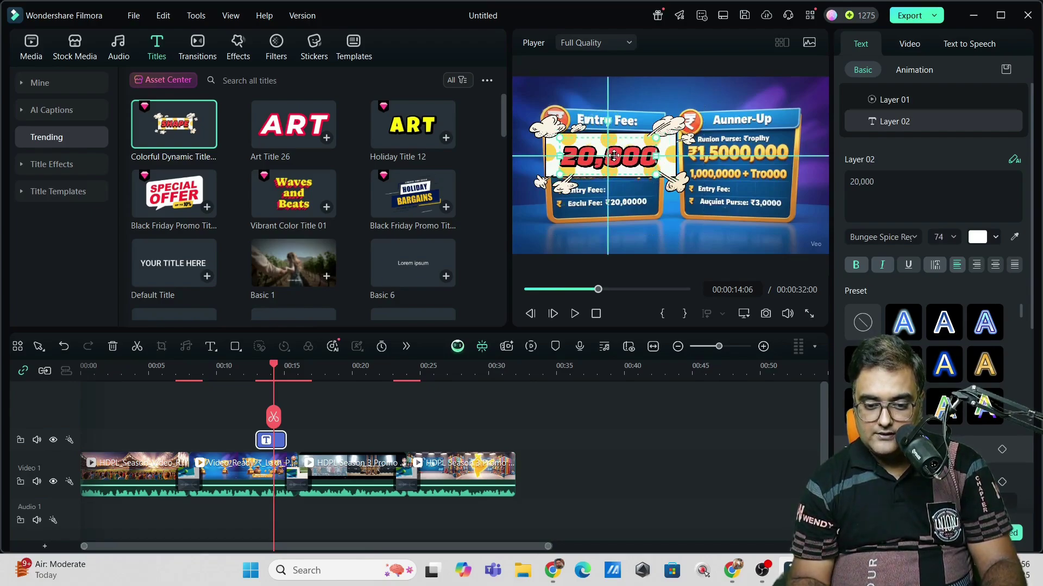
pyautogui.click(667, 164)
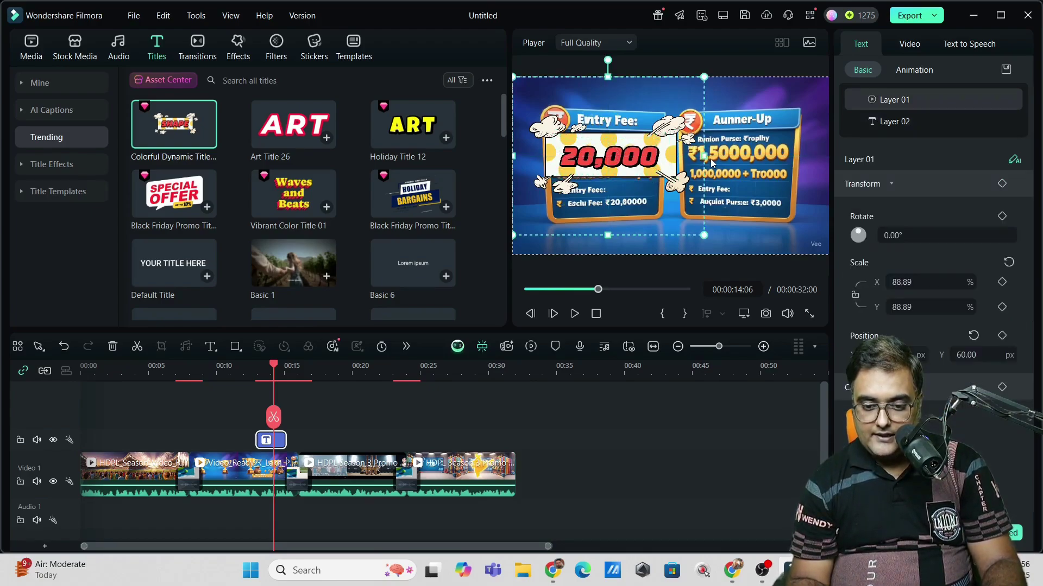
pyautogui.moveTo(704, 158); pyautogui.dragTo(683, 158)
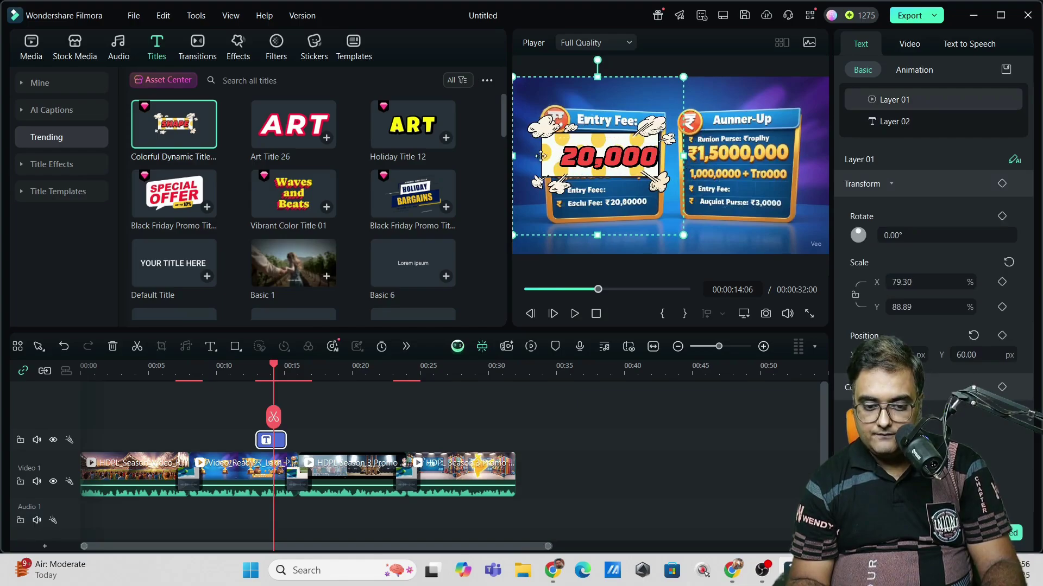
pyautogui.moveTo(513, 155); pyautogui.dragTo(527, 159)
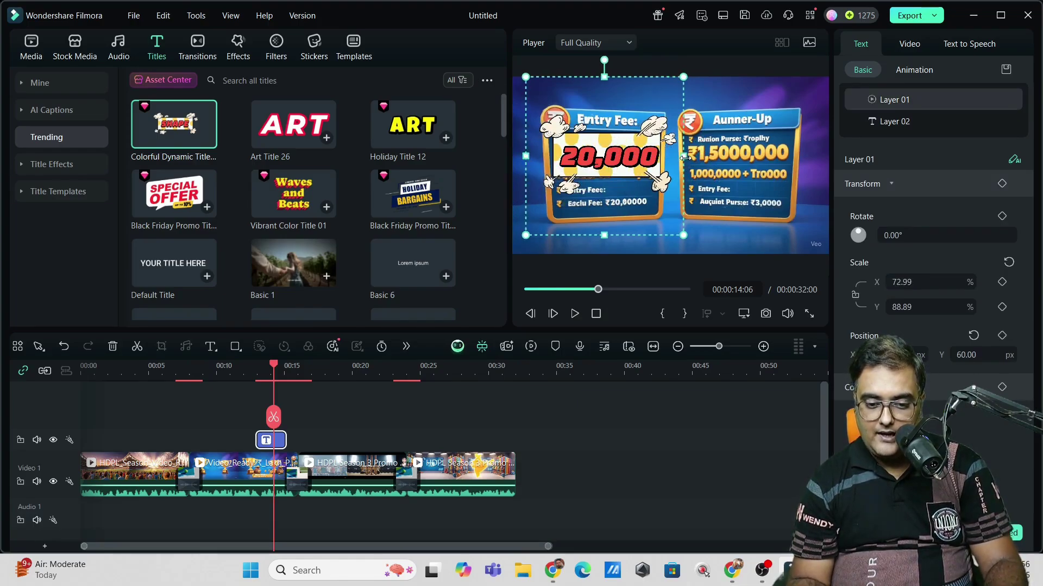
pyautogui.moveTo(685, 158); pyautogui.dragTo(685, 158)
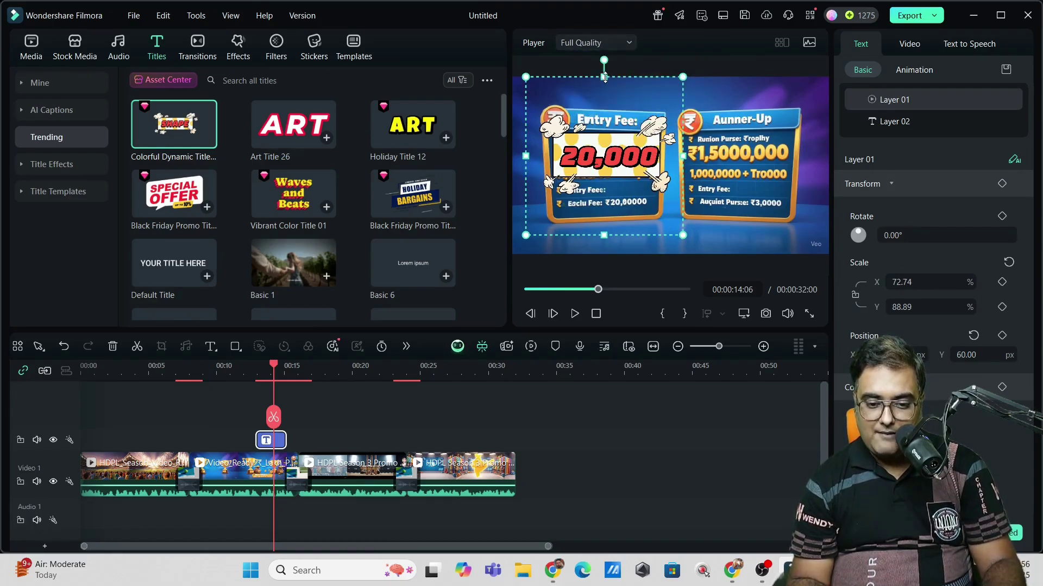
# Step: Centre the 20,000 text on its background and reduce the background's vertical scale to about 84.31%, undoing the last background adjustment
pyautogui.click(608, 168)
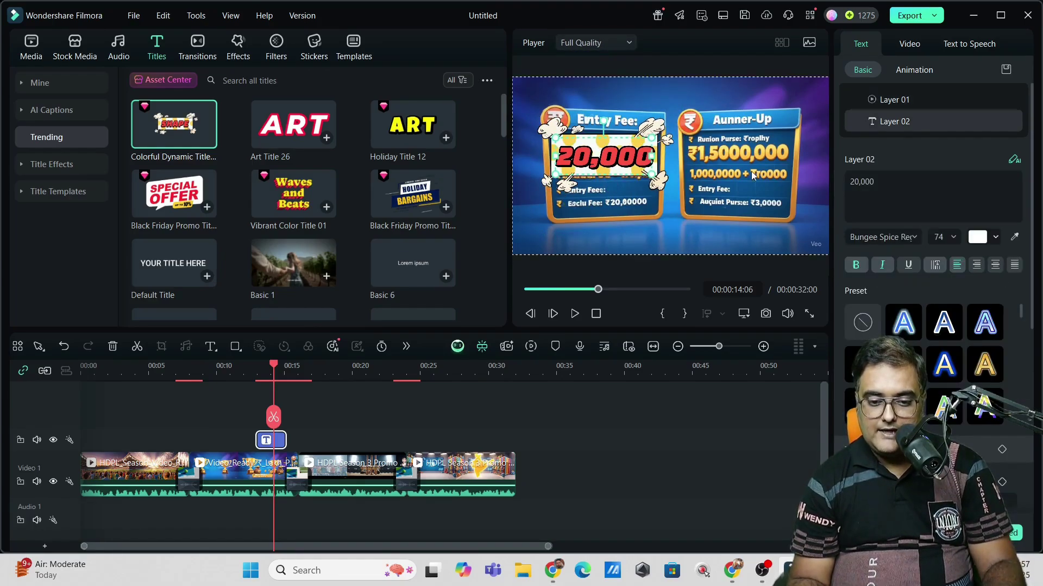
pyautogui.click(629, 199)
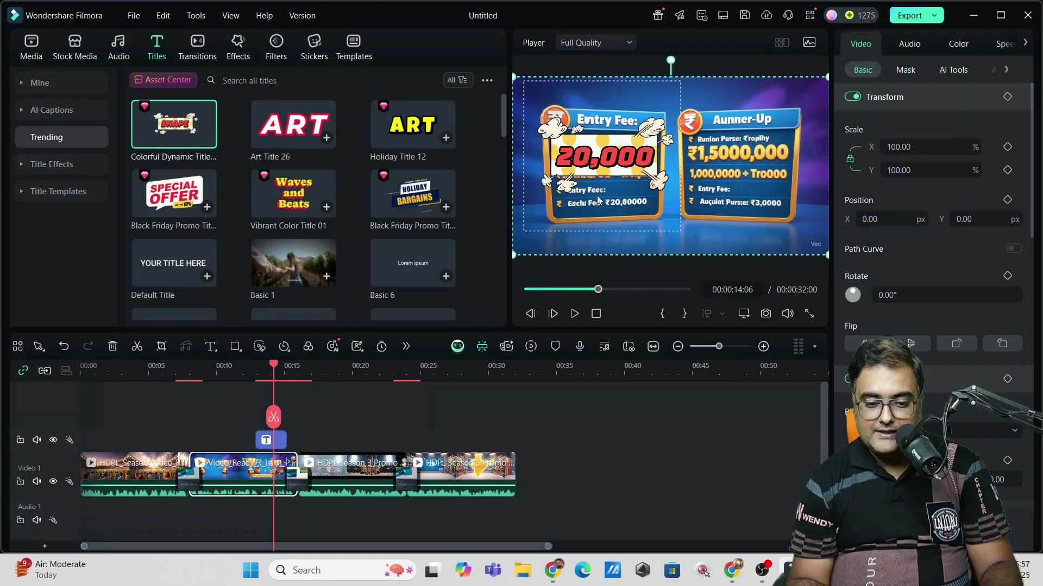
pyautogui.click(597, 136)
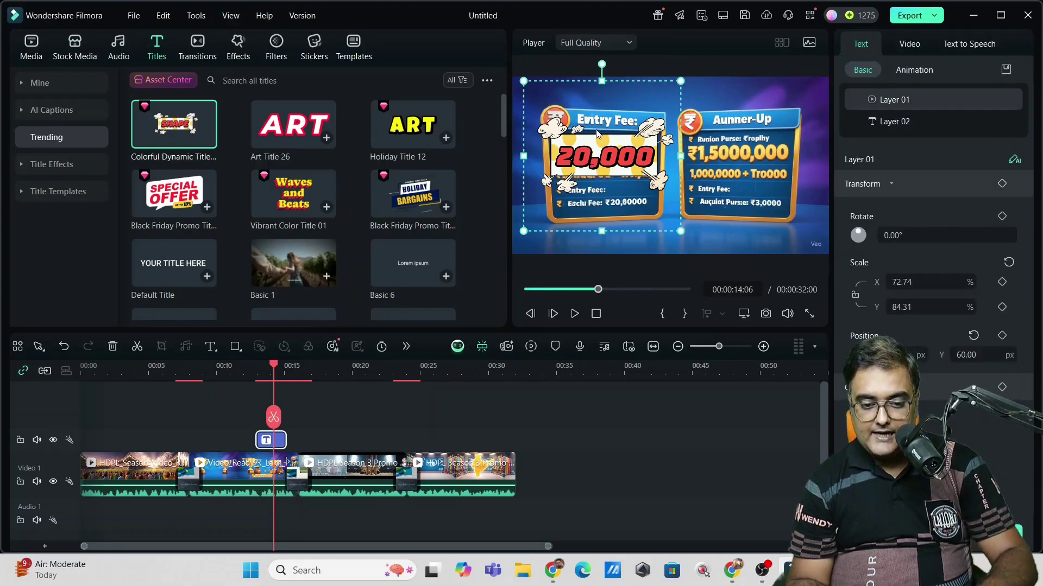
pyautogui.moveTo(598, 125); pyautogui.dragTo(600, 147)
pyautogui.hotkey('ctrl', 'z')
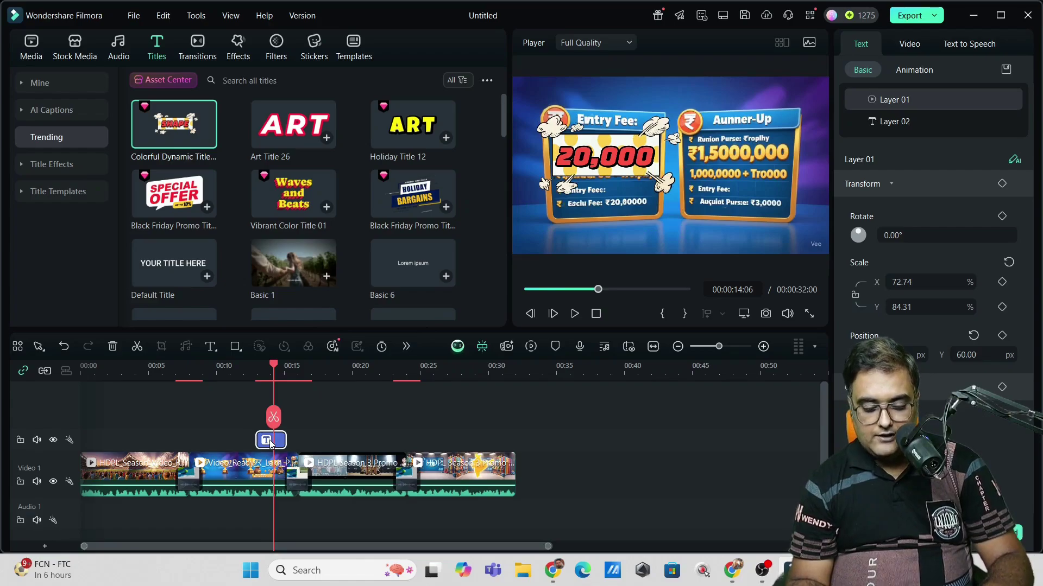
# Step: Duplicate the 20,000 title onto the track directly above it and move the copy's background down over the Entry Fee board's lower lines
pyautogui.moveTo(276, 371); pyautogui.dragTo(251, 371)
pyautogui.hotkey('ctrl', 'v')
pyautogui.moveTo(320, 437); pyautogui.dragTo(270, 429)
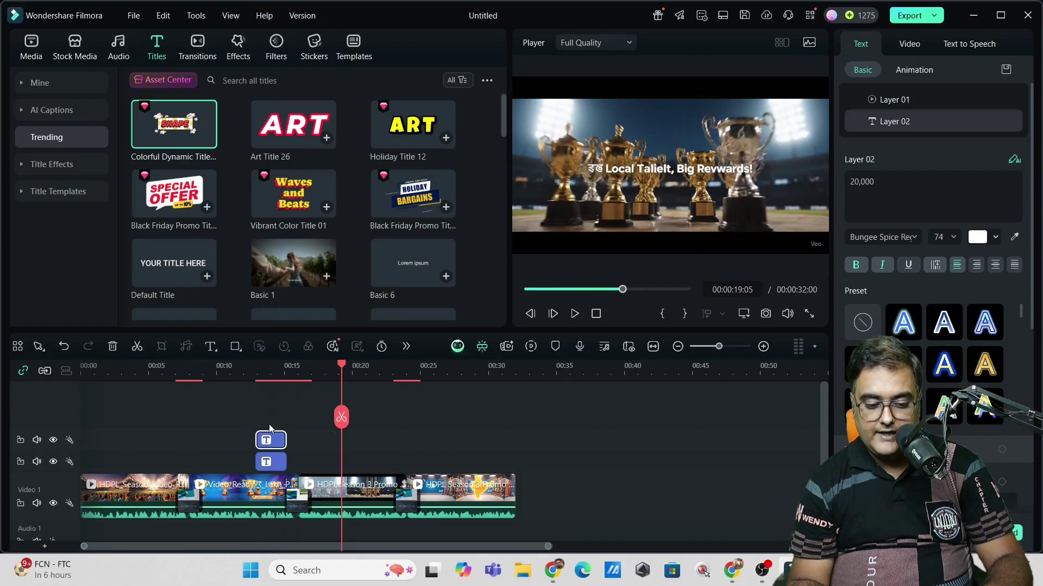
pyautogui.click(272, 376)
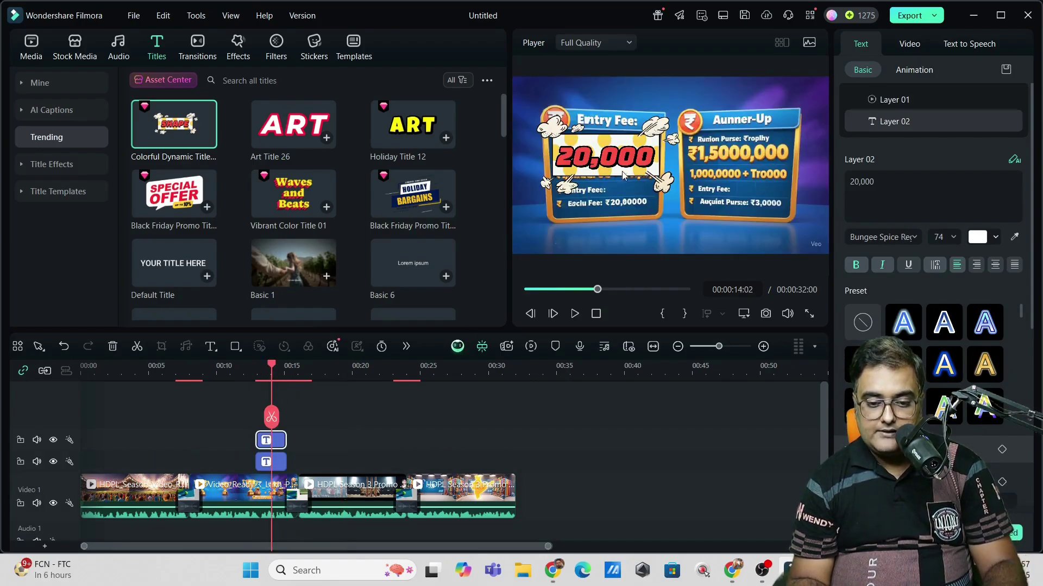
pyautogui.click(547, 178)
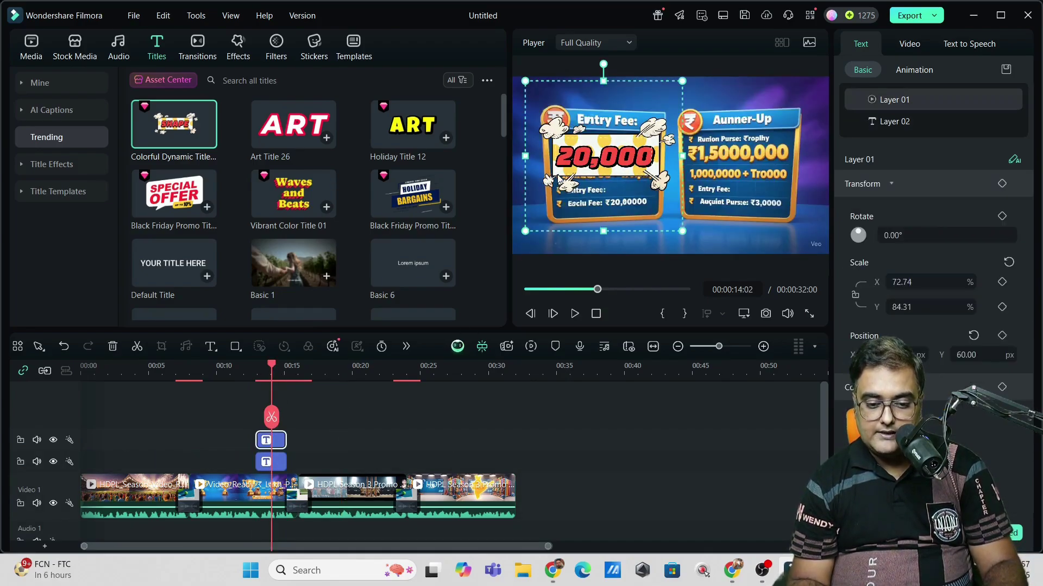
pyautogui.moveTo(562, 194); pyautogui.dragTo(564, 236)
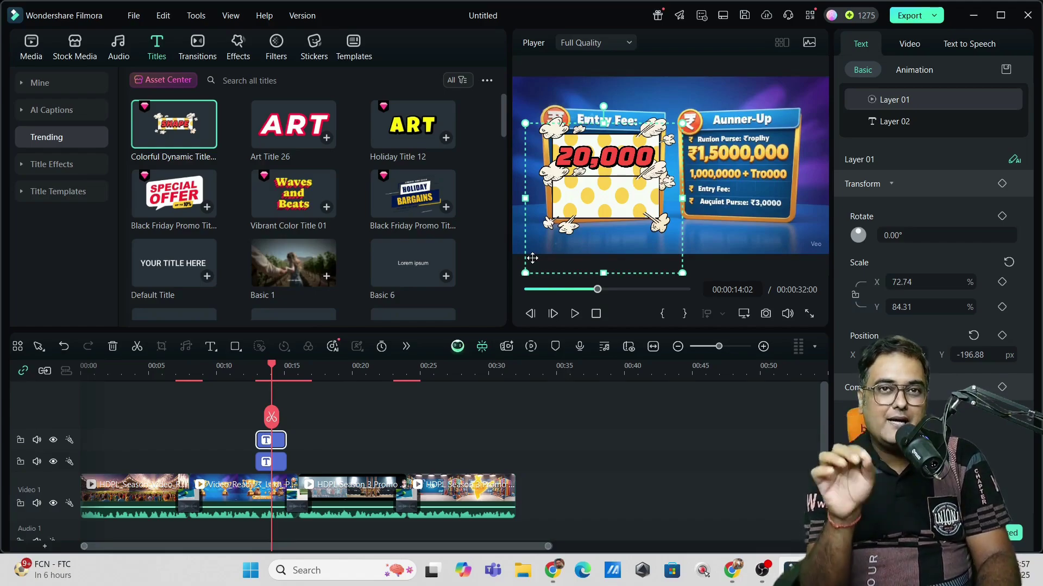
# Step: Add Art Title 26 above the two title clips, change its text to ONLY, and place it on the lower background below 20,000
pyautogui.moveTo(298, 135); pyautogui.dragTo(282, 441)
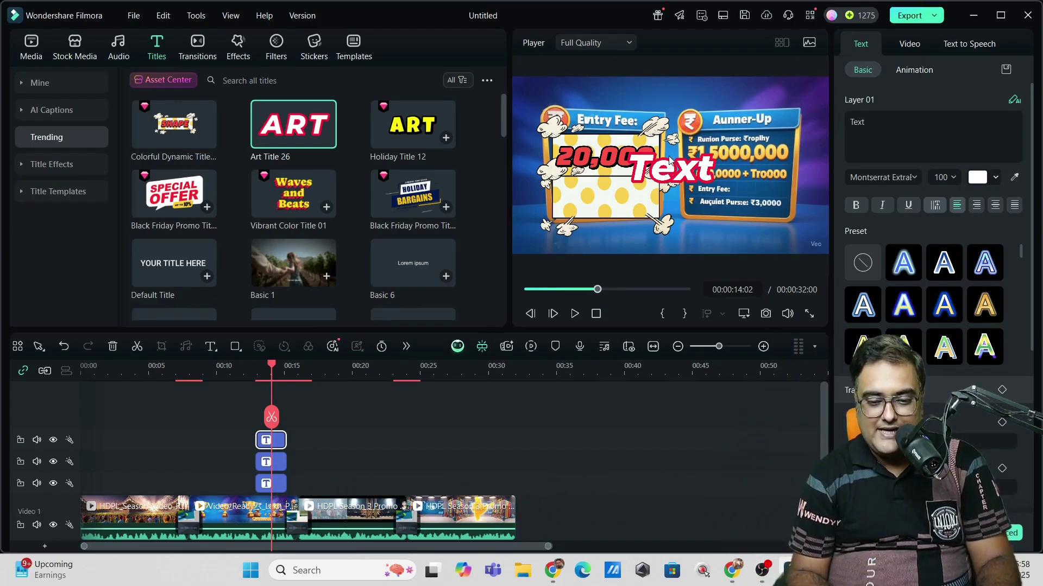
pyautogui.moveTo(670, 160); pyautogui.dragTo(607, 206)
pyautogui.doubleClick(607, 206)
pyautogui.write('ONLY')
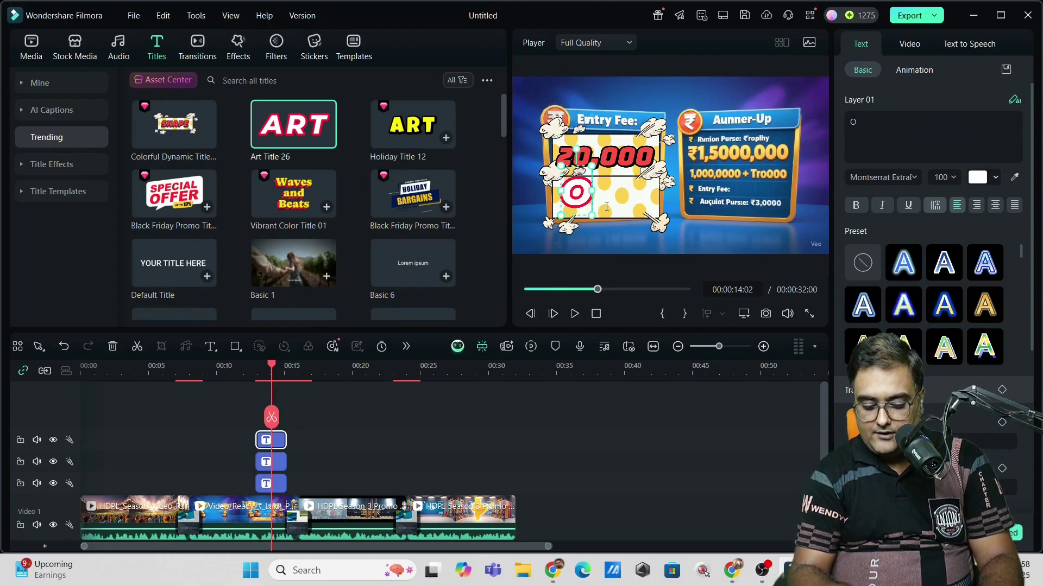
pyautogui.click(802, 208)
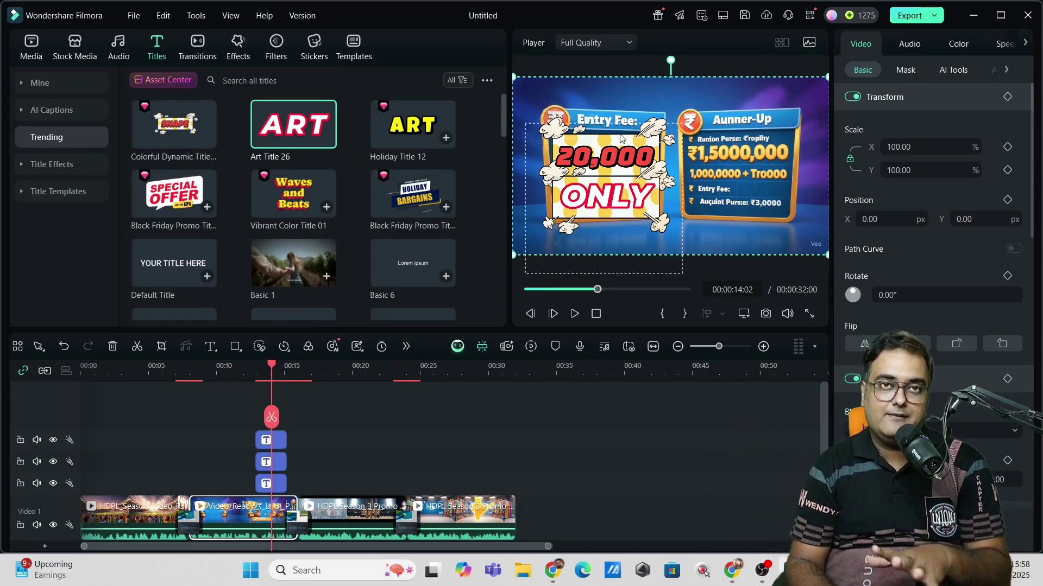
# Step: Preview the edited timeline from about 00:00:11:07, stop playback, and return the playhead to about 00:00:02:20
pyautogui.click(237, 374)
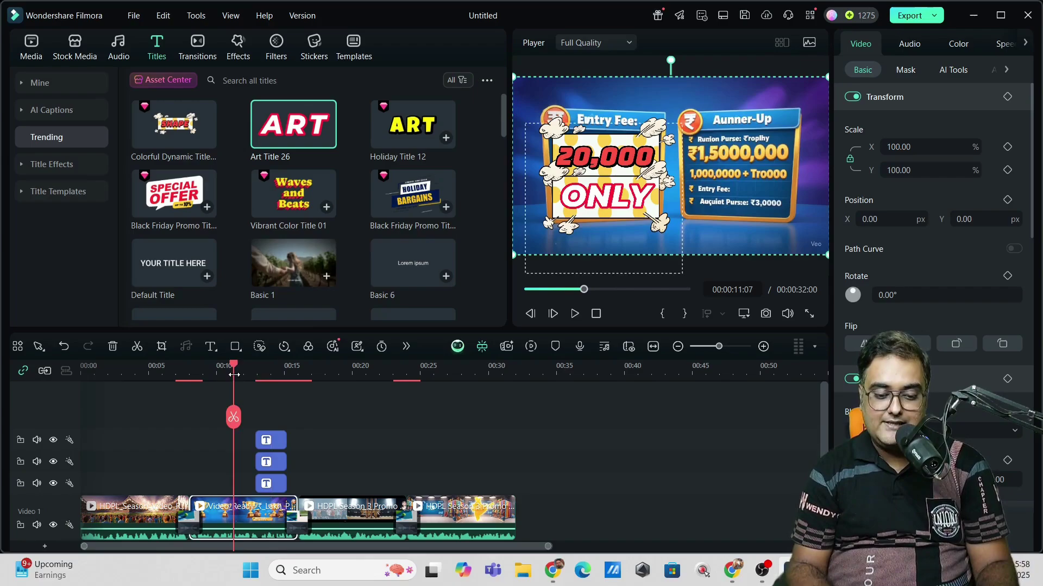
pyautogui.click(575, 313)
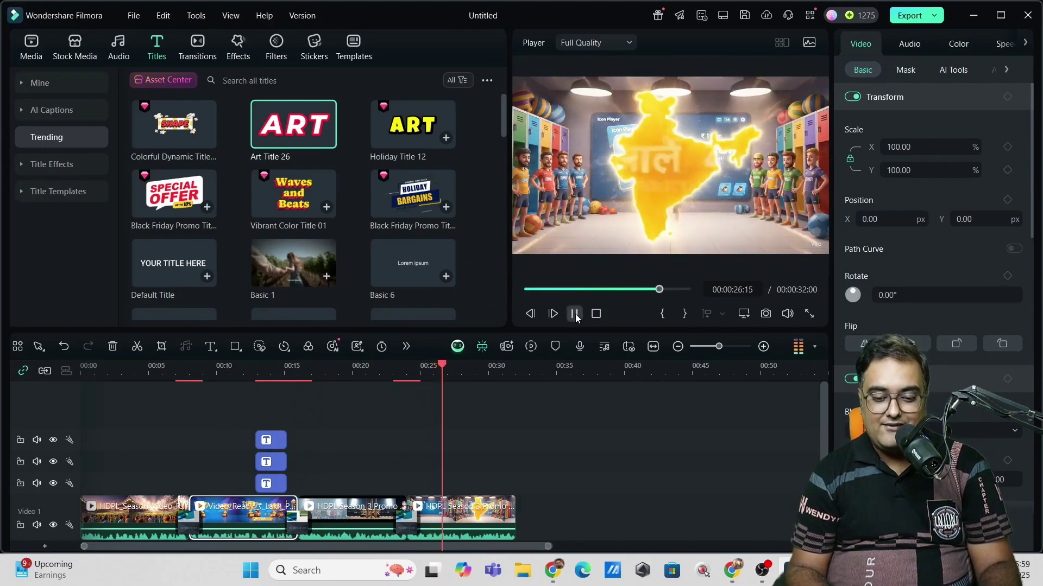
pyautogui.click(575, 314)
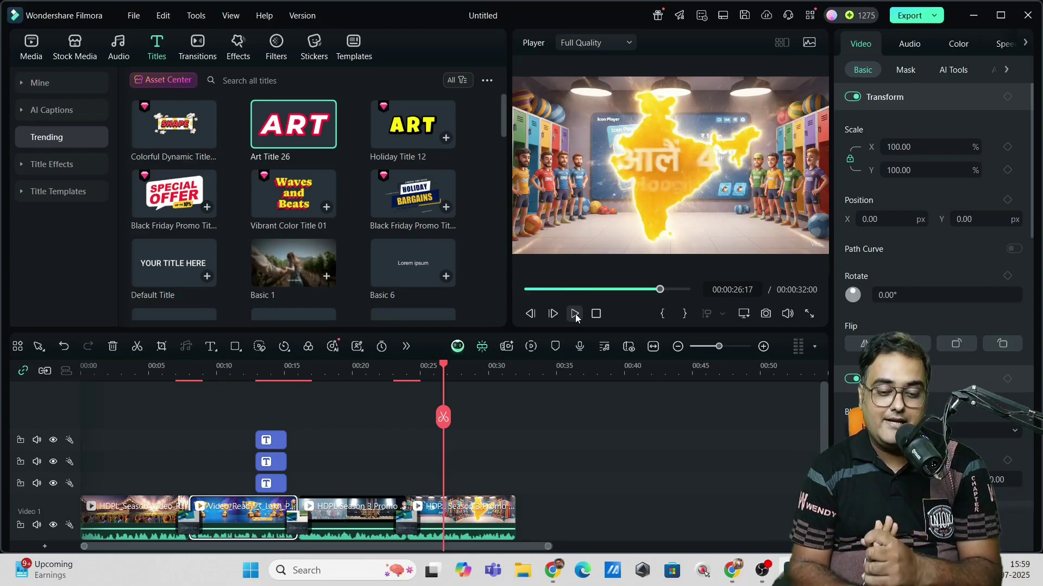
pyautogui.moveTo(123, 373)
pyautogui.mouseDown()
pyautogui.moveTo(83, 373)
pyautogui.moveTo(158, 373)
pyautogui.moveTo(118, 369)
pyautogui.mouseUp()
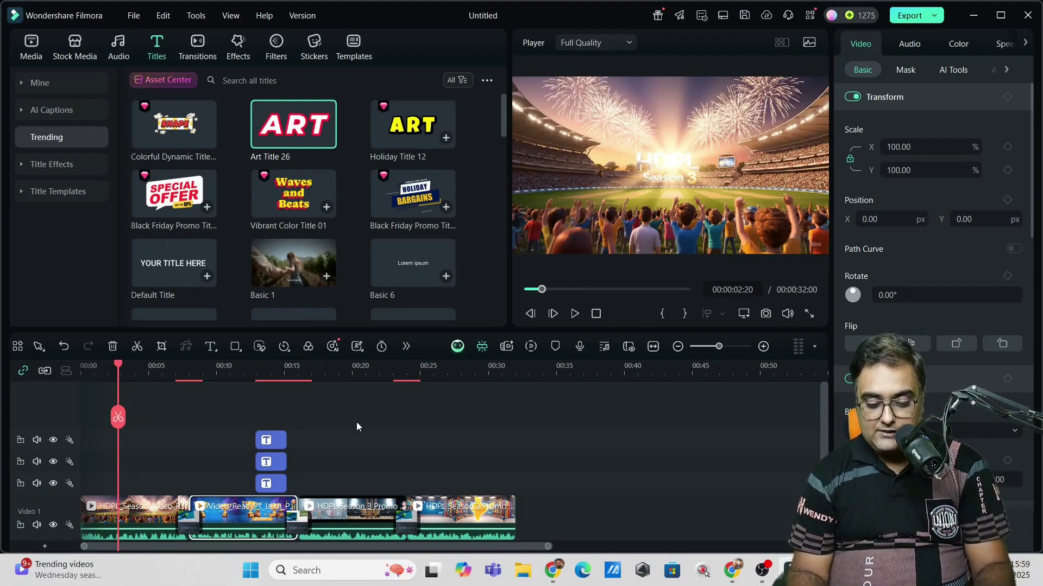
# Step: Switch to Google Drive in the browser and open HDPL Season 3 - Promo CC.mp4 for viewing
pyautogui.click(733, 571)
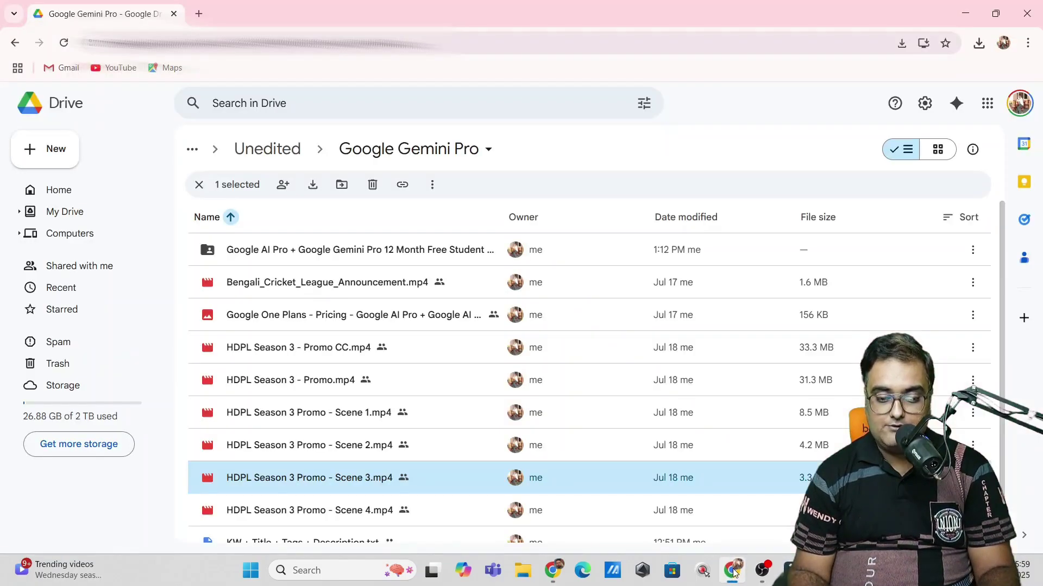
pyautogui.doubleClick(312, 349)
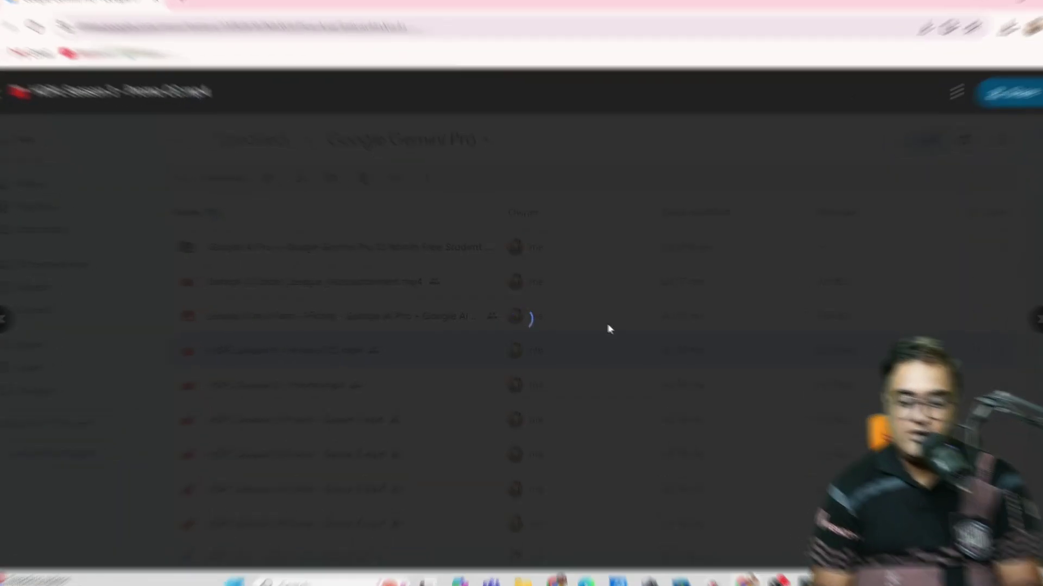
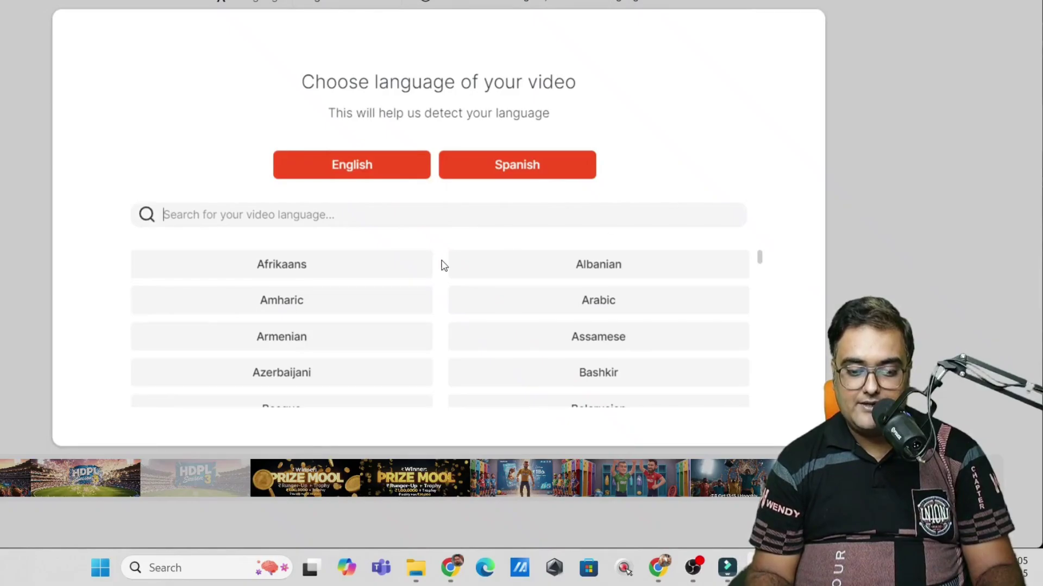
# Step: Keep English as the promo video's language in the captioning app and continue to the caption design
pyautogui.click(958, 72)
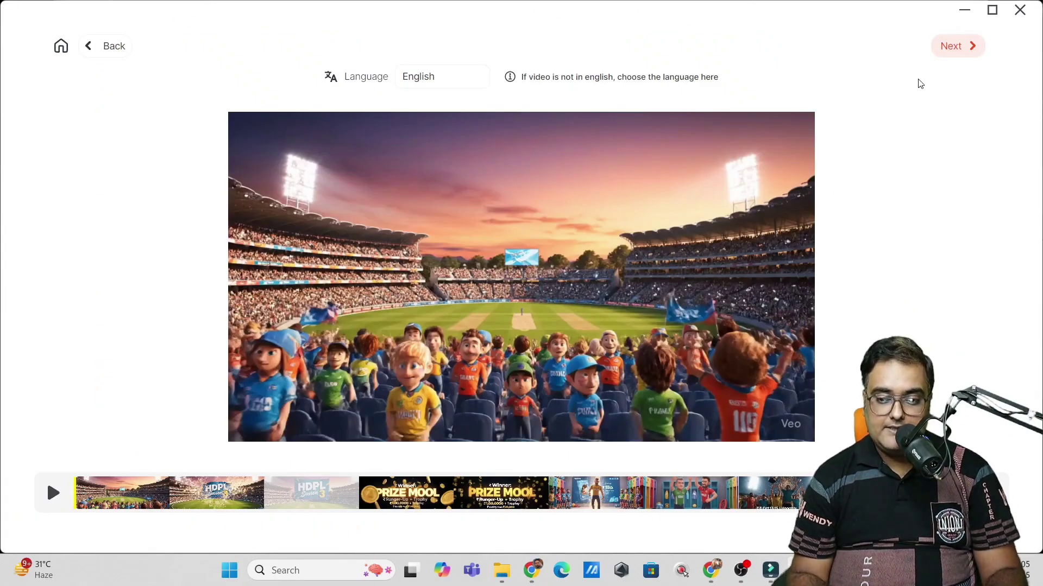
pyautogui.click(957, 44)
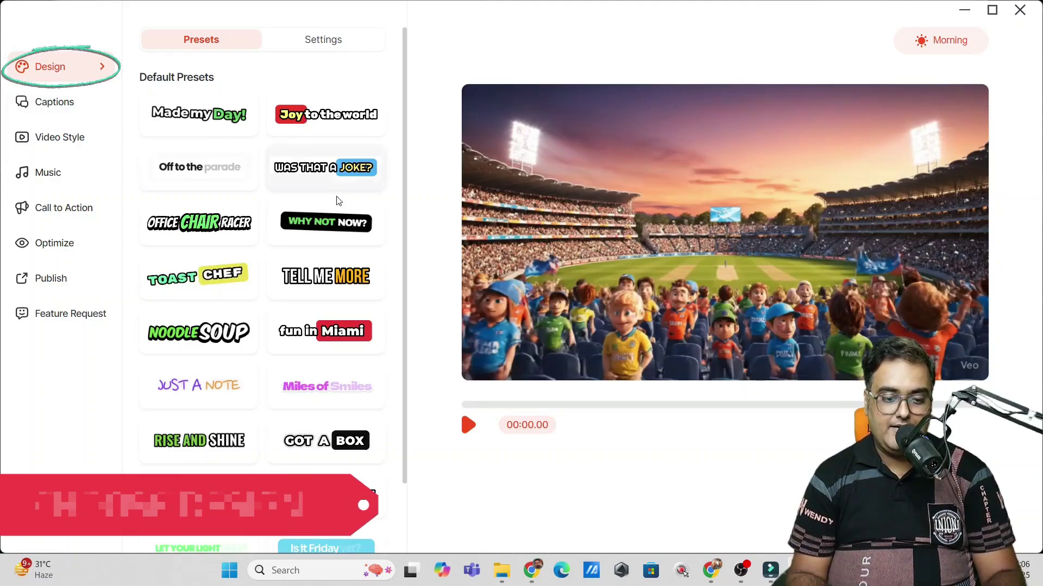
# Step: Try several caption presets, including fun in Miami, Office Chair Racer, Joy to the world and Got a Box, and apply WHY NOT NOW?
pyautogui.click(309, 224)
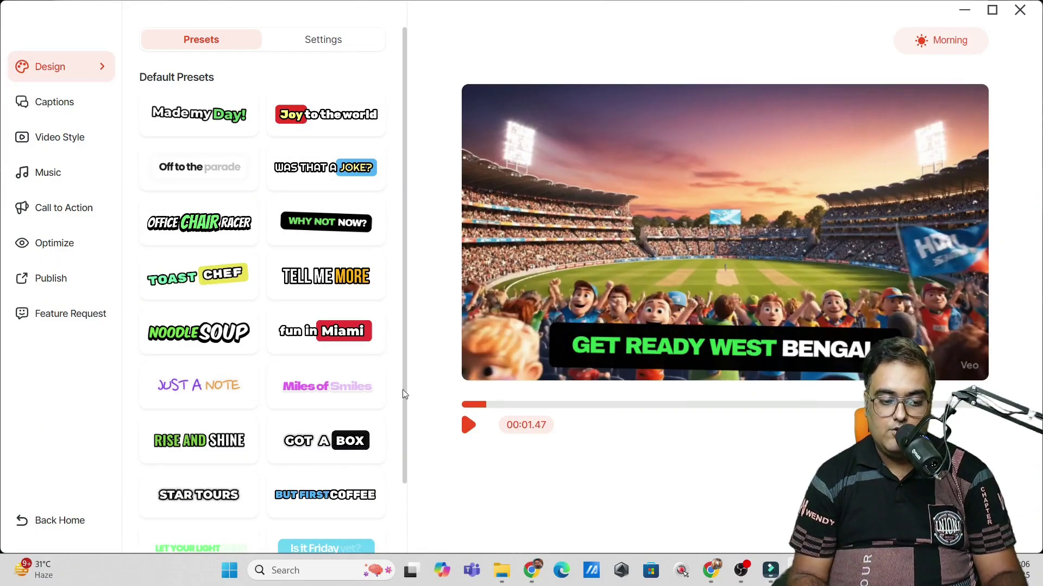
pyautogui.click(325, 331)
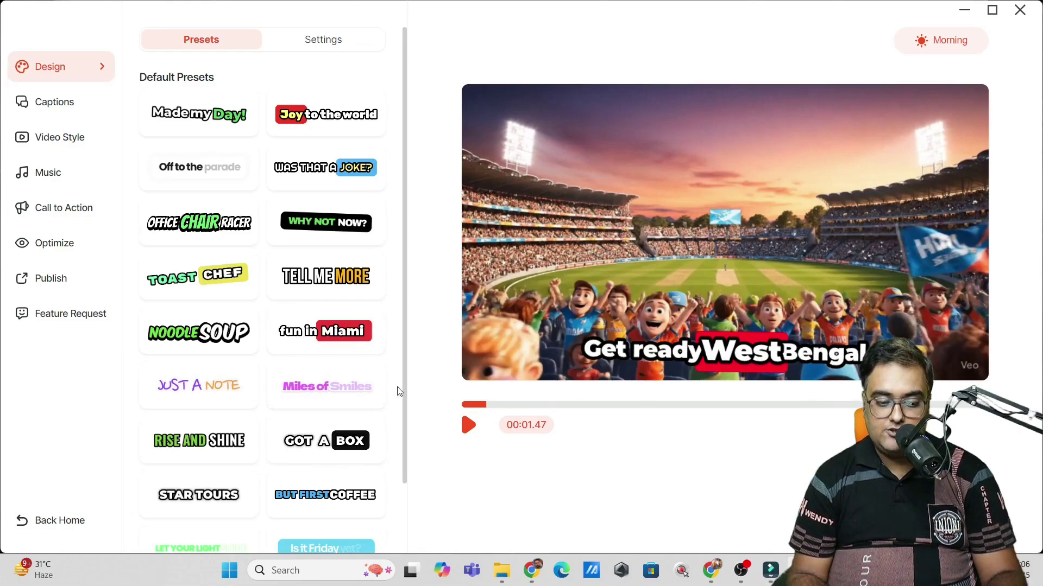
pyautogui.click(217, 234)
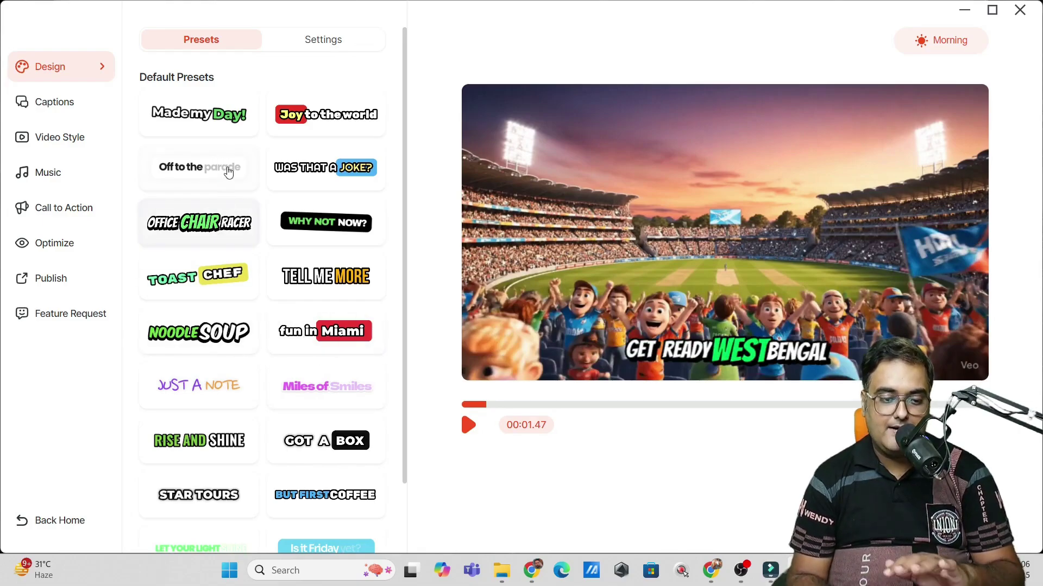
pyautogui.click(226, 127)
pyautogui.click(316, 120)
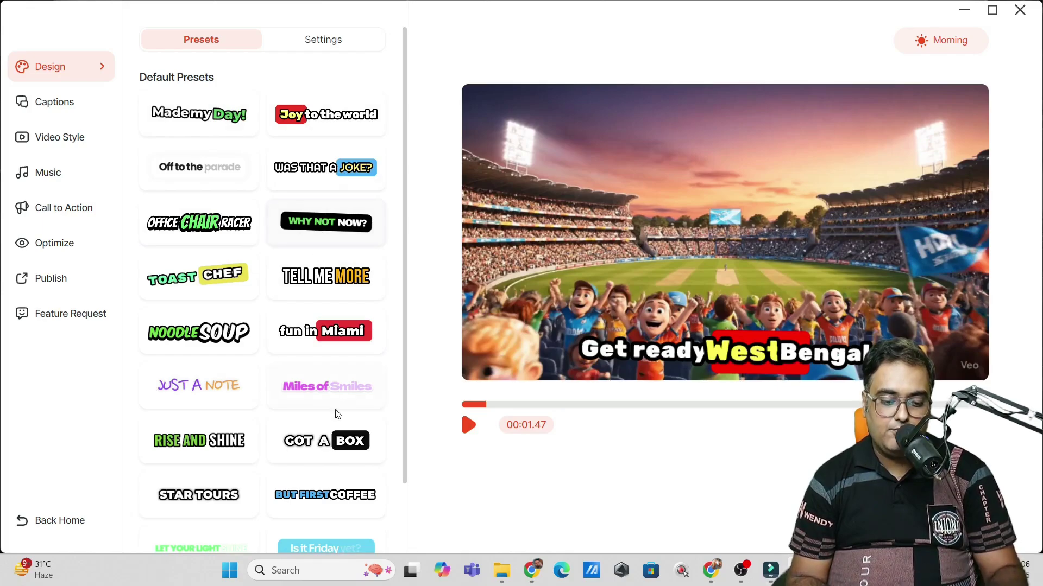
pyautogui.click(320, 456)
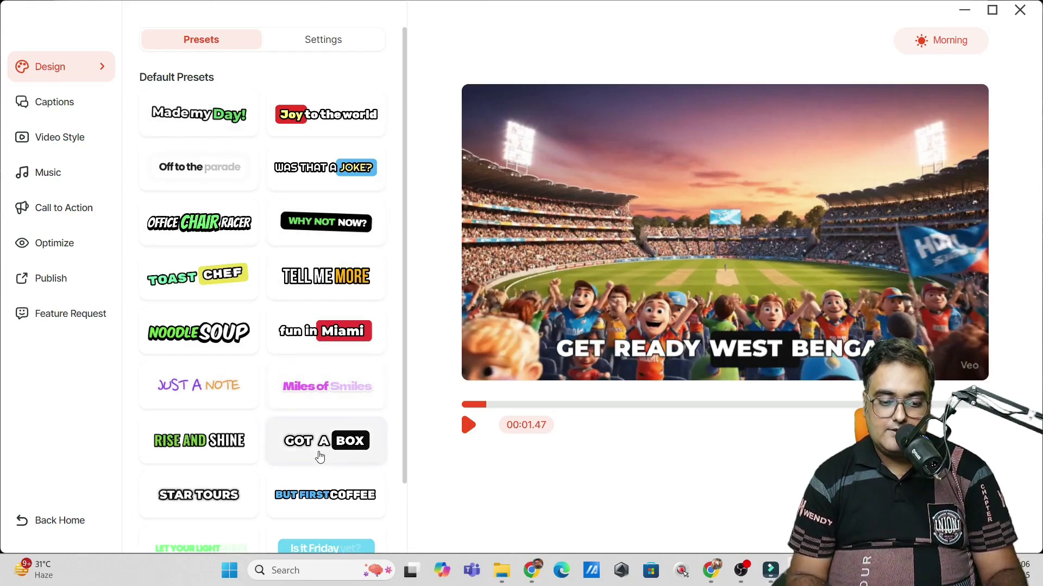
pyautogui.click(341, 227)
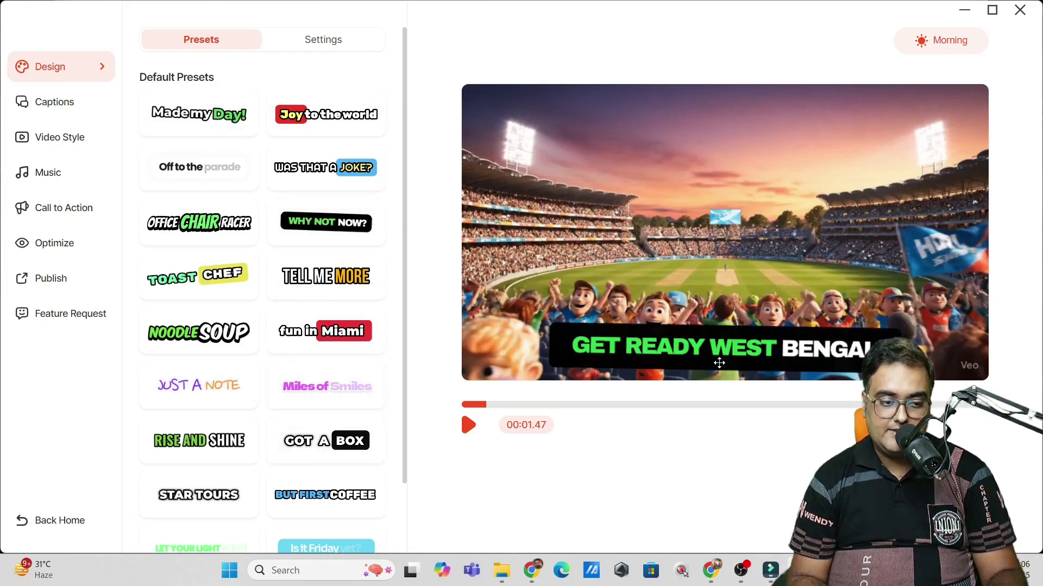
# Step: Review the options for captions, video style, music, call to action and optimization
pyautogui.click(50, 98)
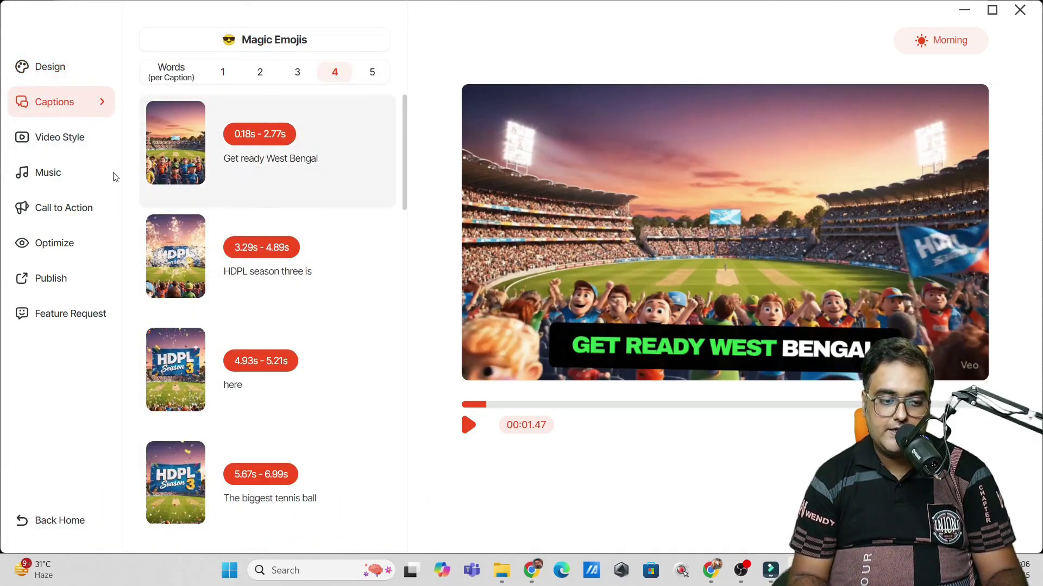
pyautogui.click(74, 148)
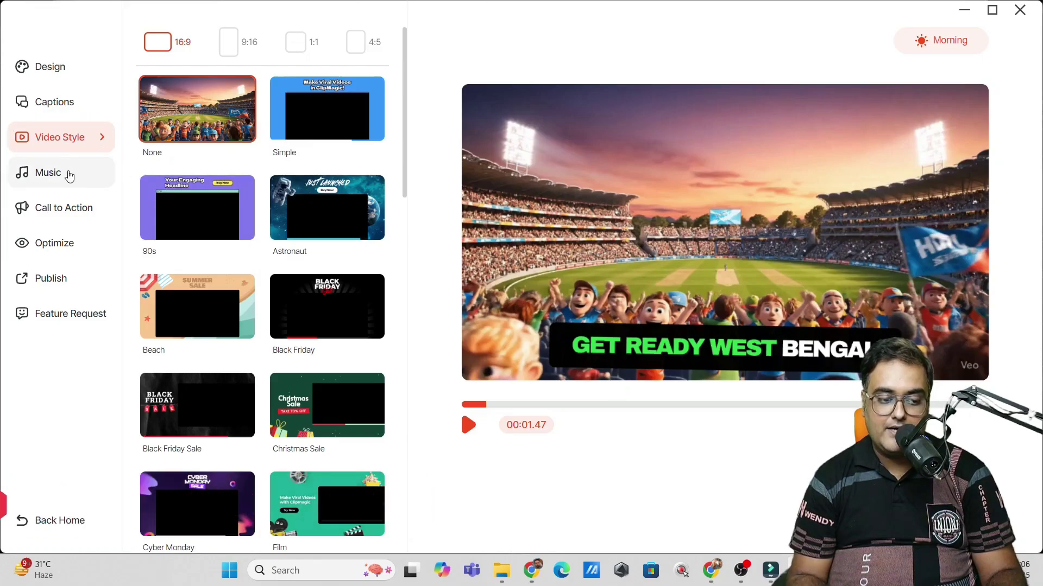
pyautogui.click(48, 172)
pyautogui.click(84, 209)
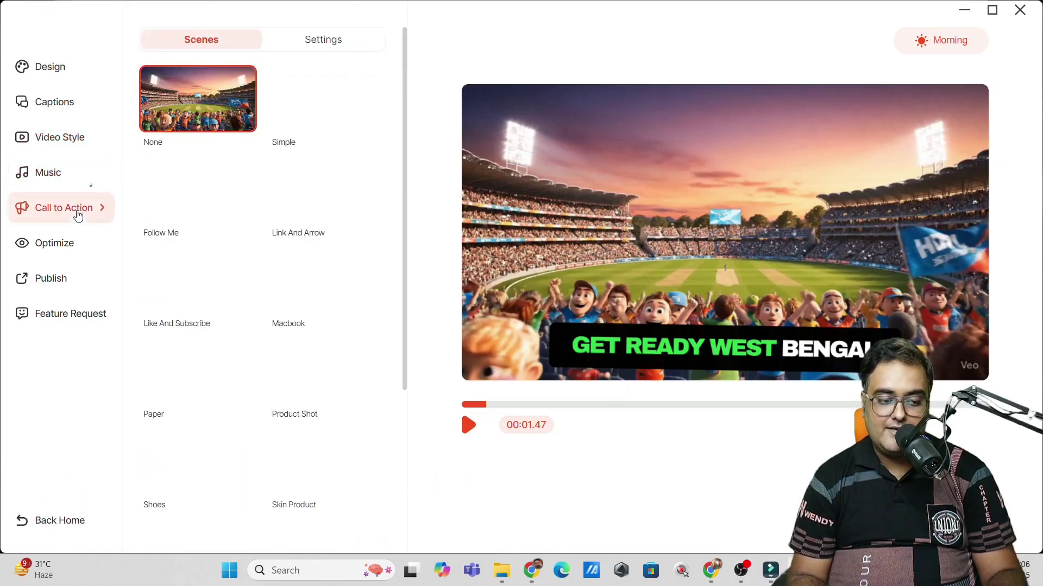
pyautogui.click(64, 247)
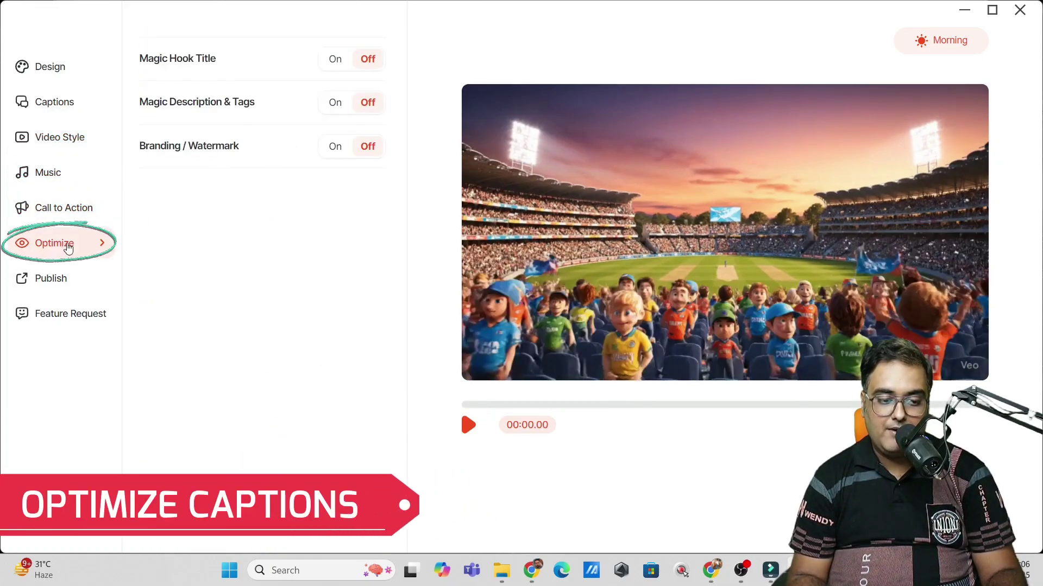
# Step: Review the publish settings, open the save dialog for exporting the captioned video, and cancel it
pyautogui.click(51, 278)
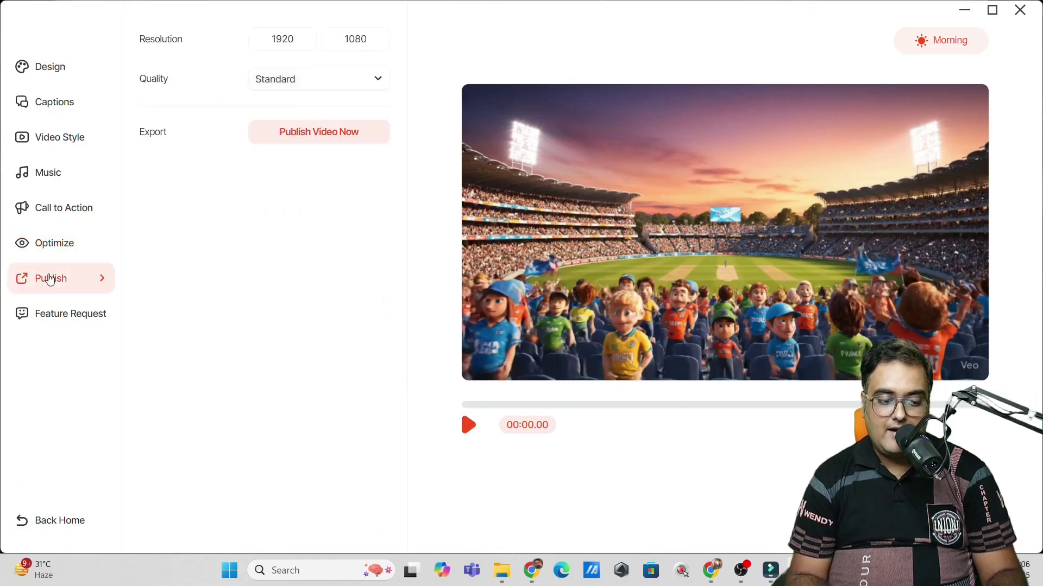
pyautogui.click(321, 132)
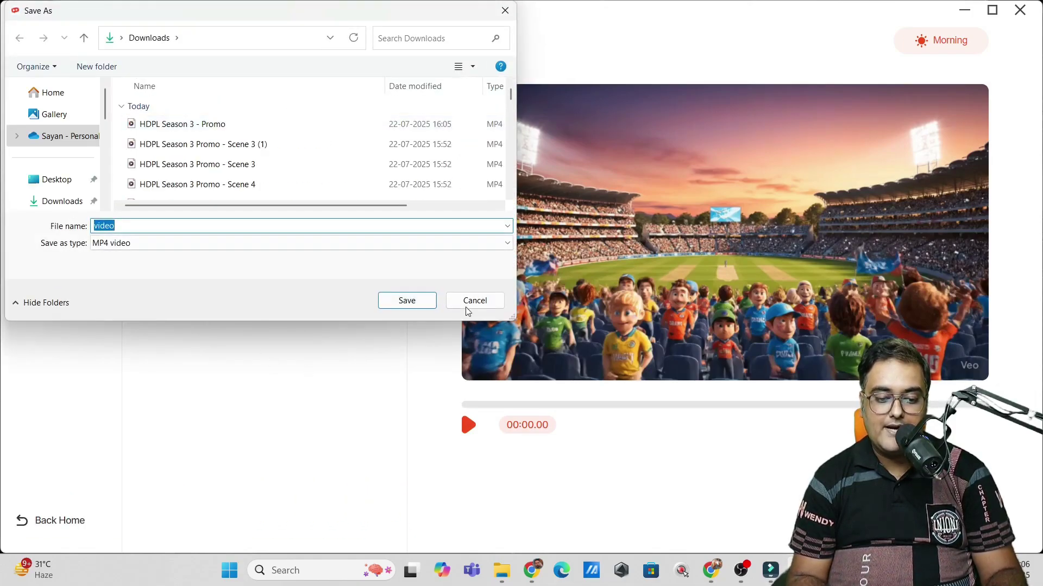
pyautogui.click(466, 308)
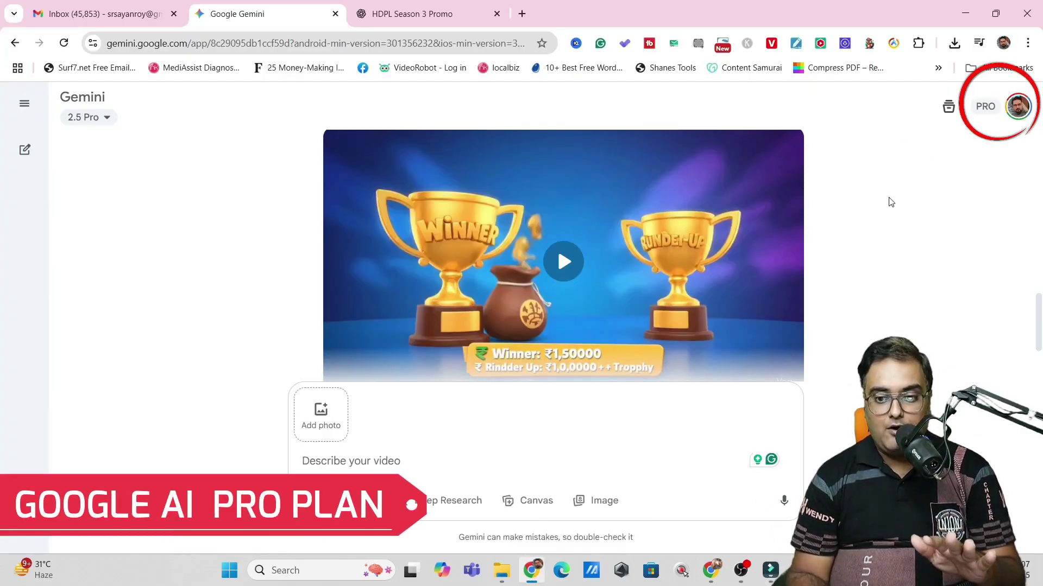
# Step: Switch to Google Gemini in the browser and check the notice about the remaining daily video generations
pyautogui.scroll(-2, 890, 202)
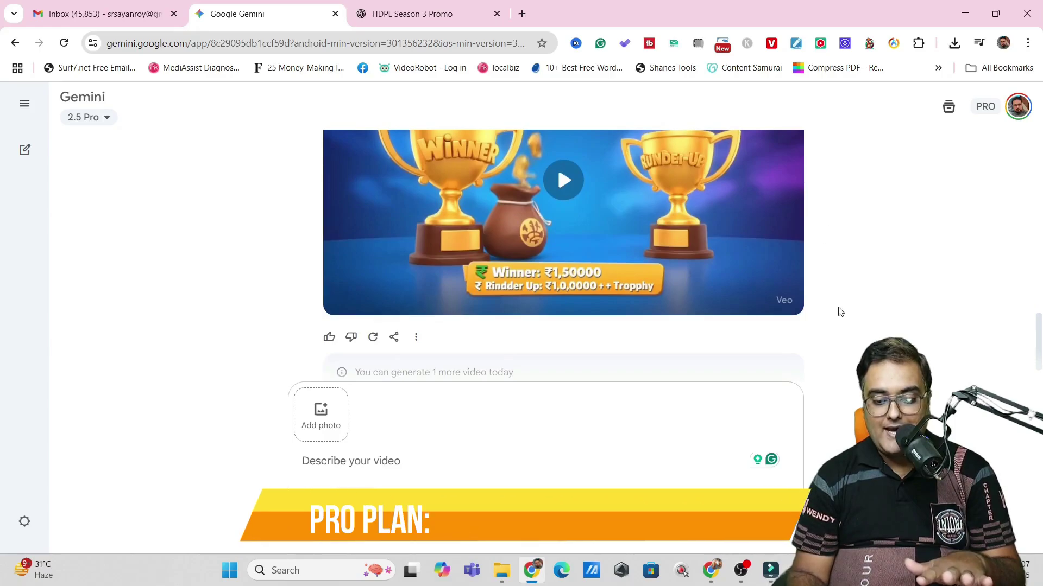
pyautogui.scroll(-1, 841, 311)
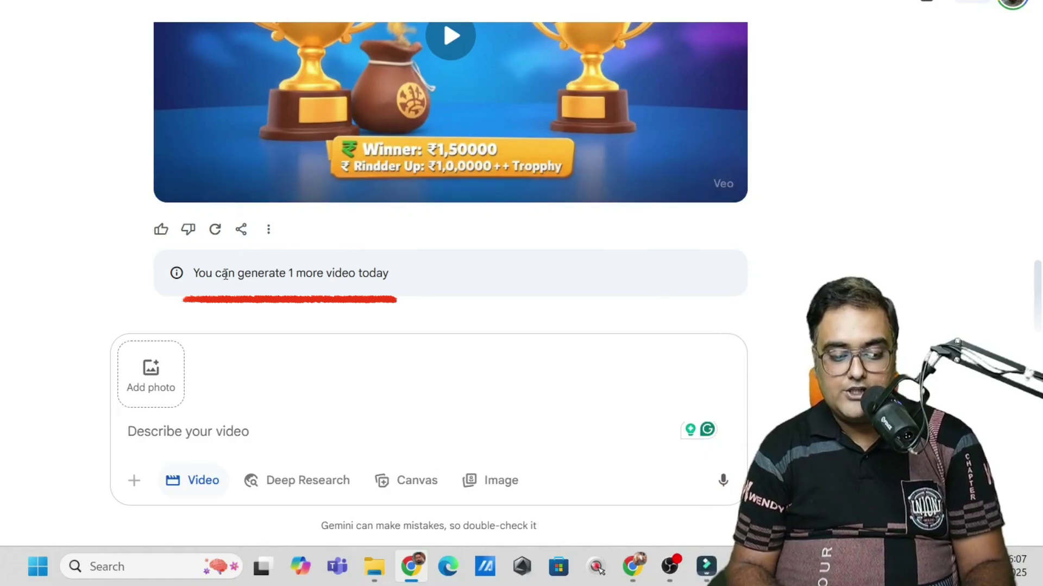
pyautogui.moveTo(200, 271); pyautogui.dragTo(395, 280)
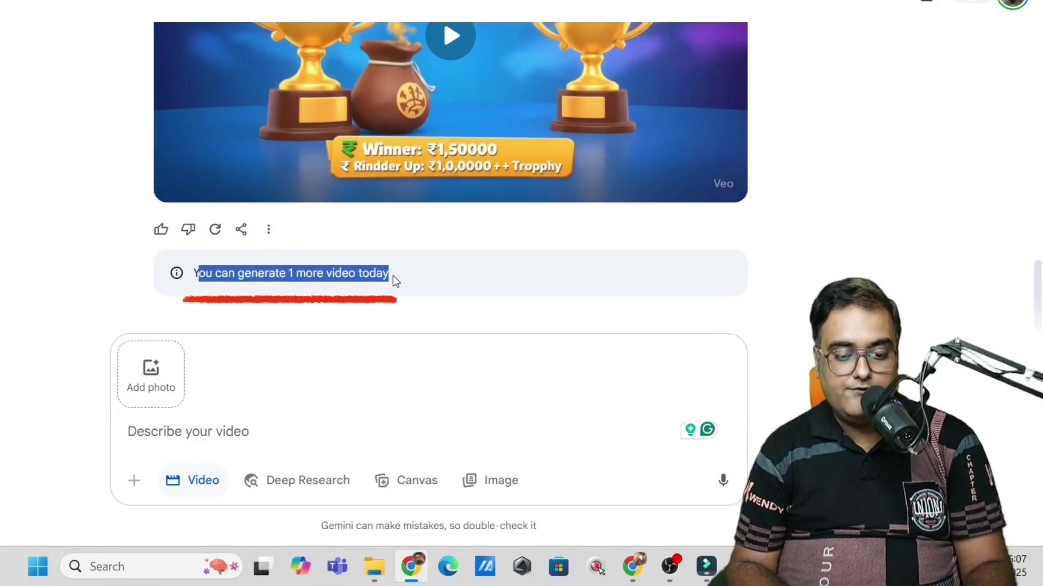
pyautogui.click(393, 279)
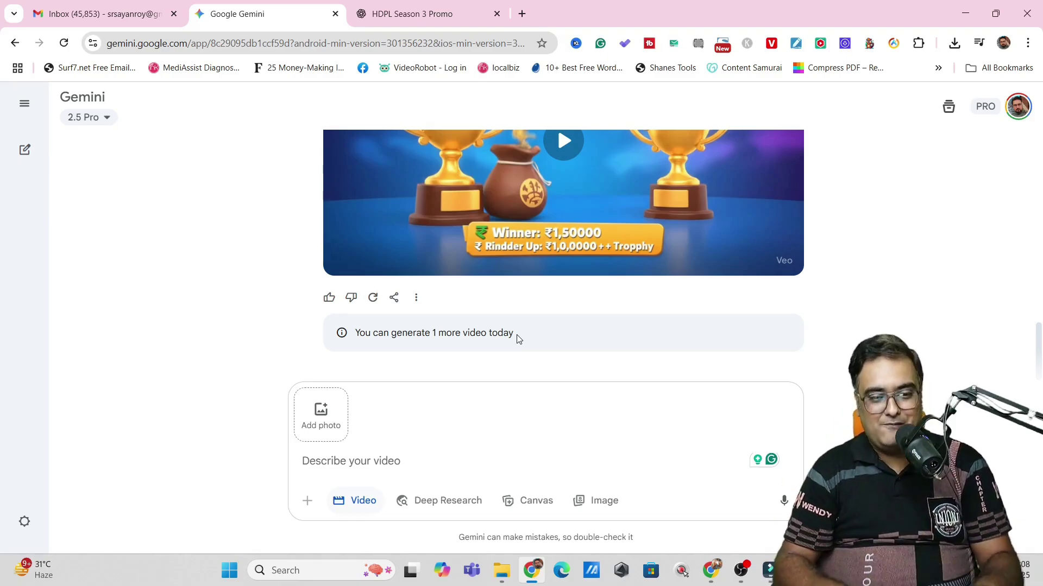
# Step: Open videoexpress.ai in a new browser tab and browse the Create with AI tools, including Text To Video and Stylize Character
pyautogui.click(521, 14)
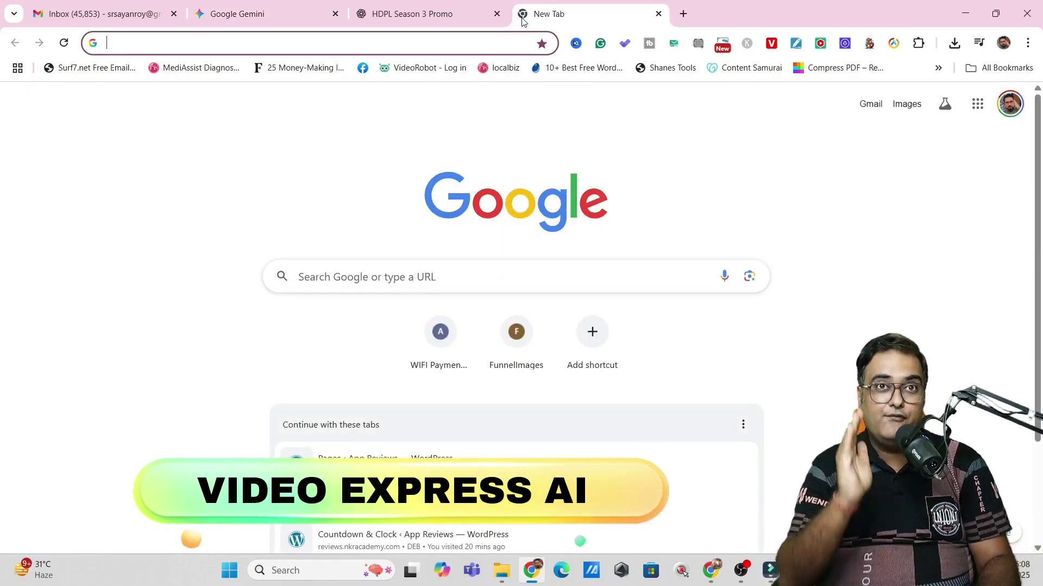
pyautogui.write('videoexpress.ai')
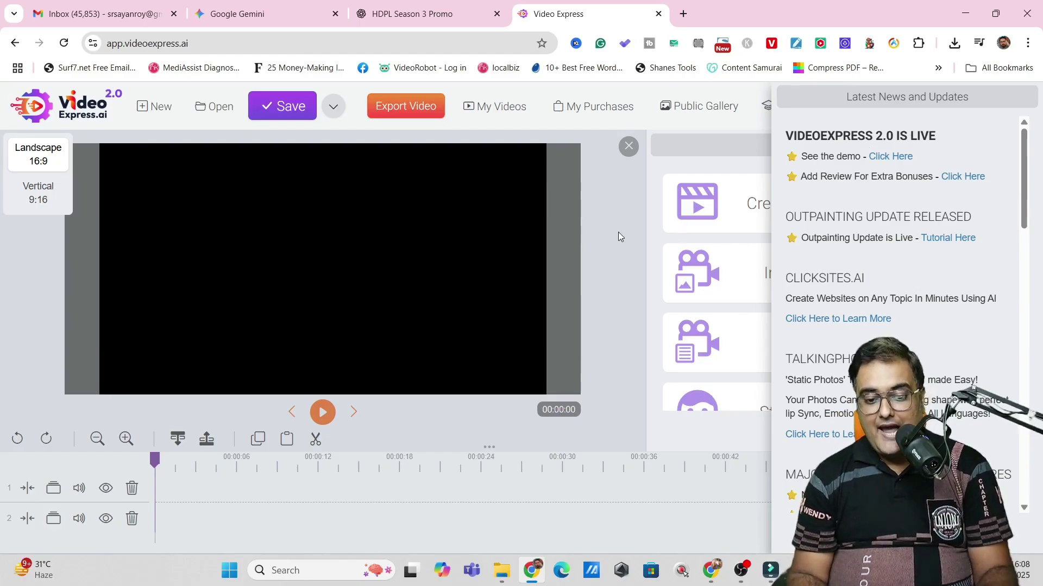
pyautogui.click(748, 194)
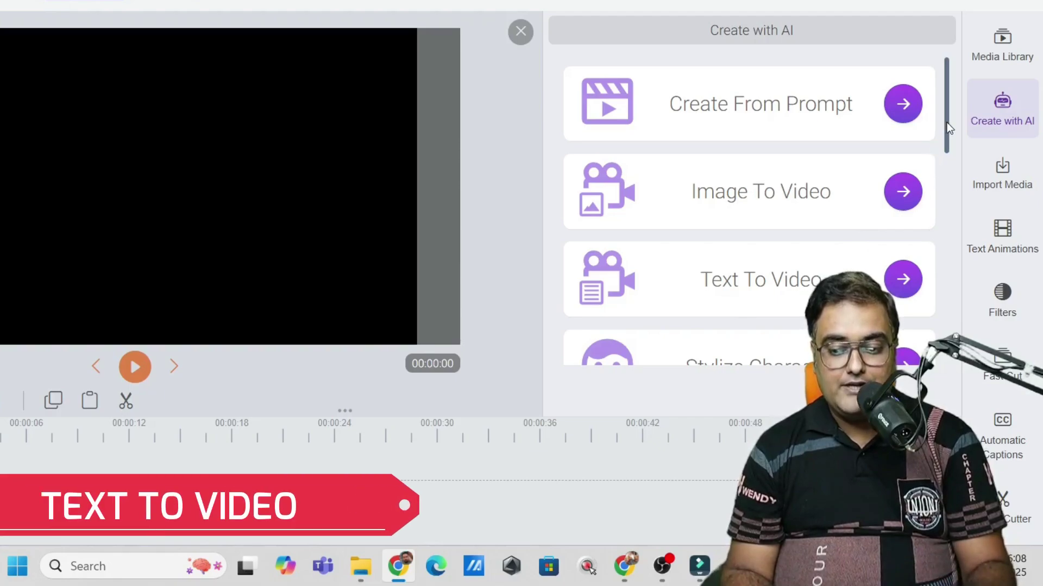
pyautogui.scroll(-2, 947, 122)
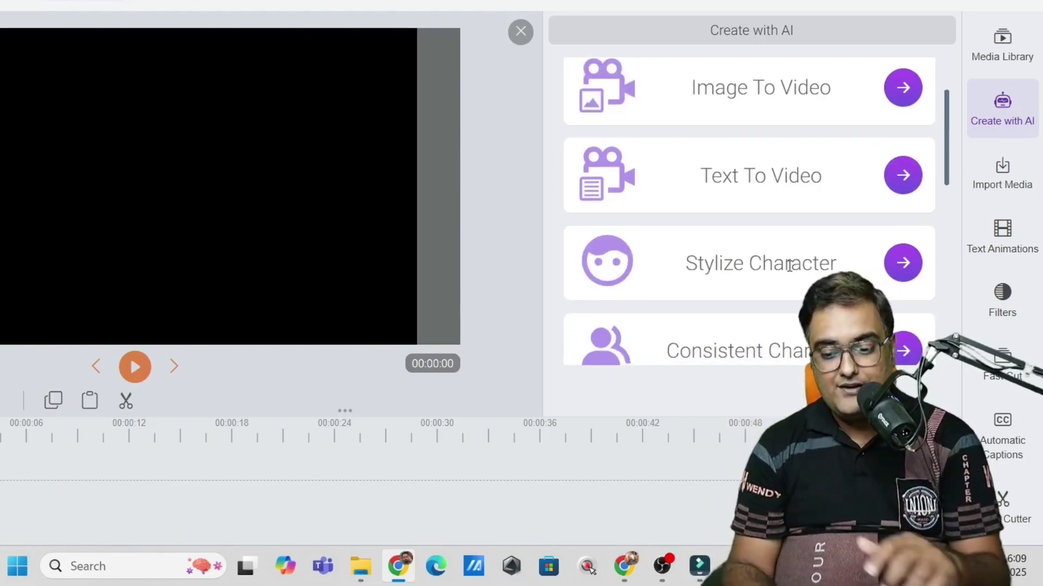
pyautogui.scroll(-1, 948, 177)
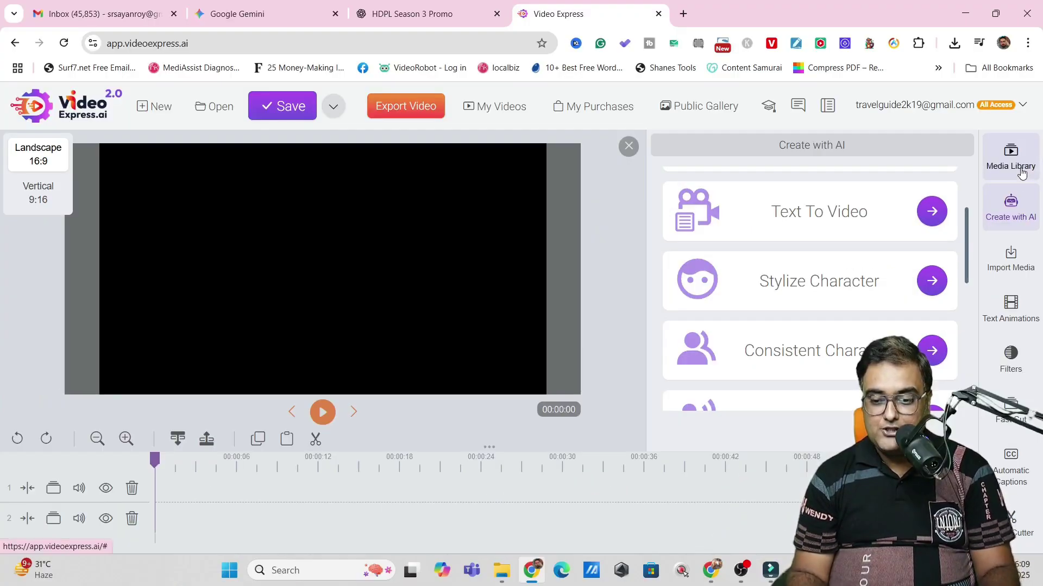
# Step: Place the Montage of short clips and The Man Is Talking videos from the My AI Videos folder consecutively on track 2 and preview them
pyautogui.click(1015, 65)
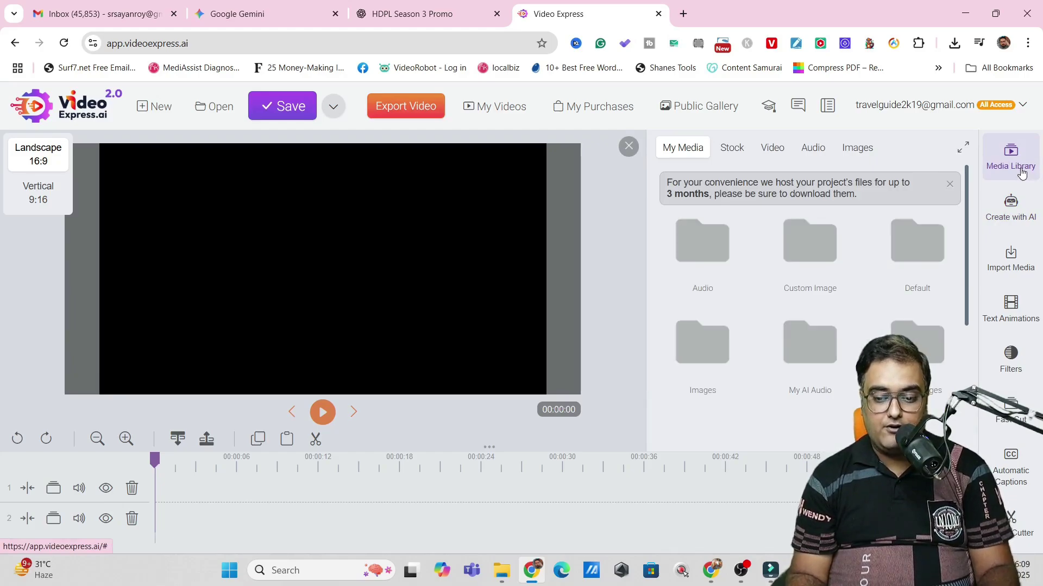
pyautogui.moveTo(964, 233); pyautogui.dragTo(965, 324)
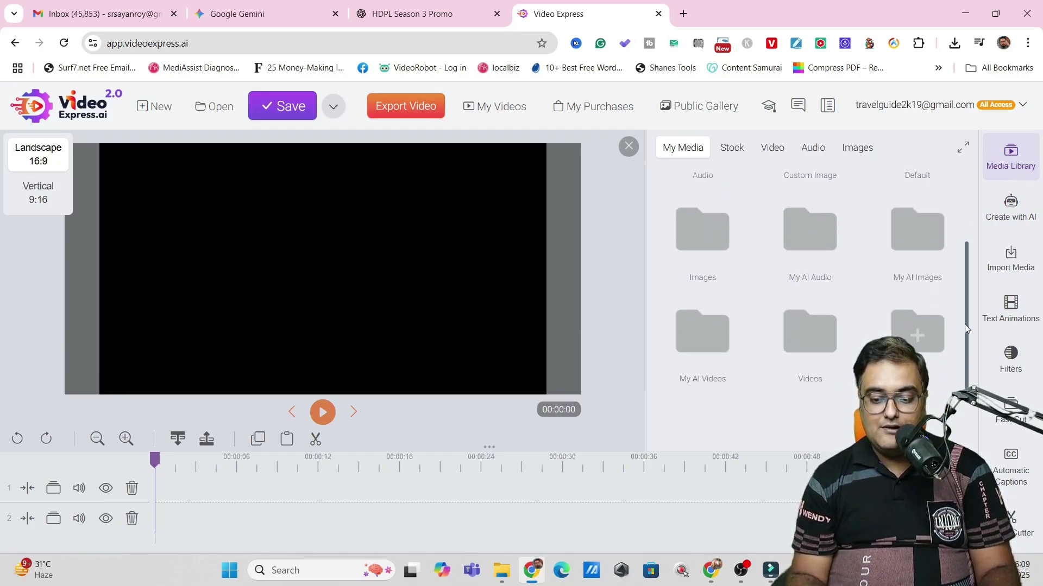
pyautogui.click(688, 333)
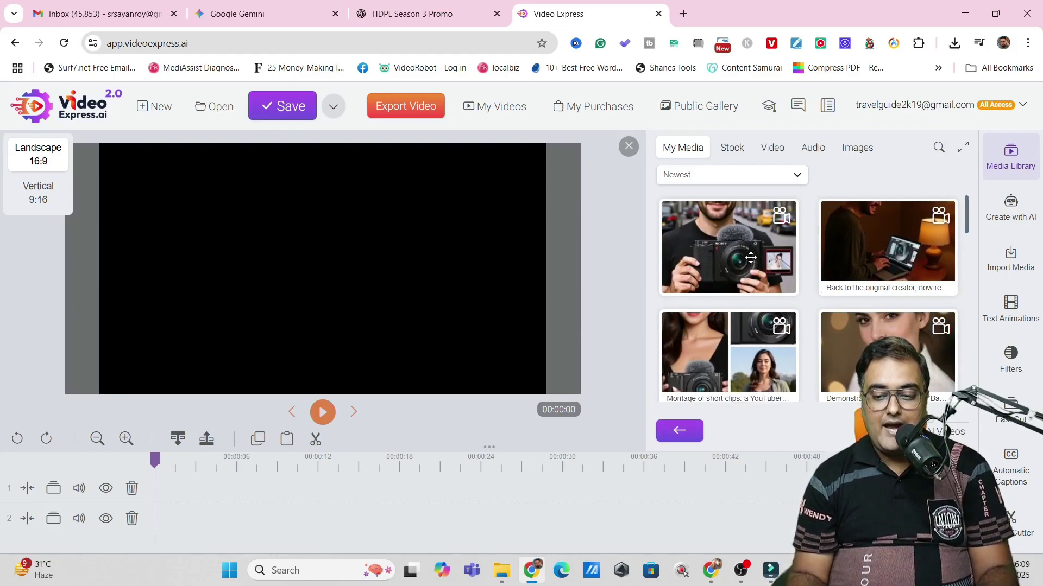
pyautogui.moveTo(966, 221); pyautogui.dragTo(966, 226)
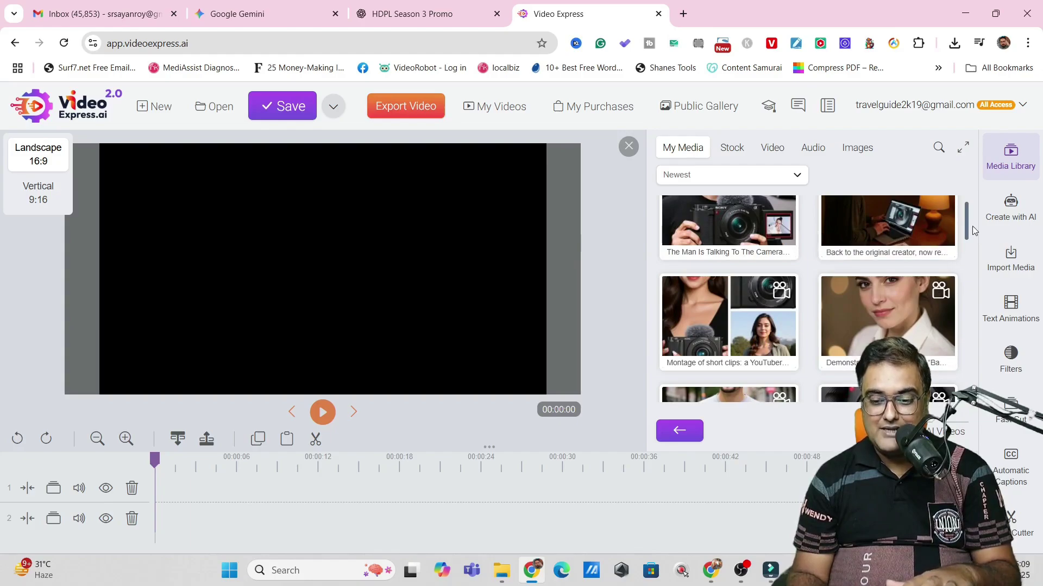
pyautogui.moveTo(678, 345); pyautogui.dragTo(213, 512)
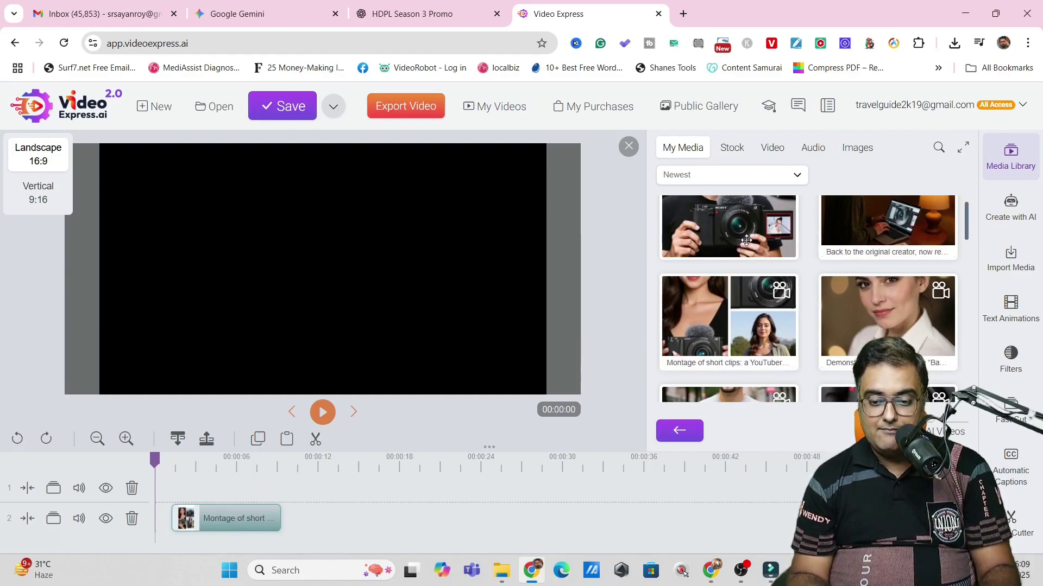
pyautogui.click(323, 413)
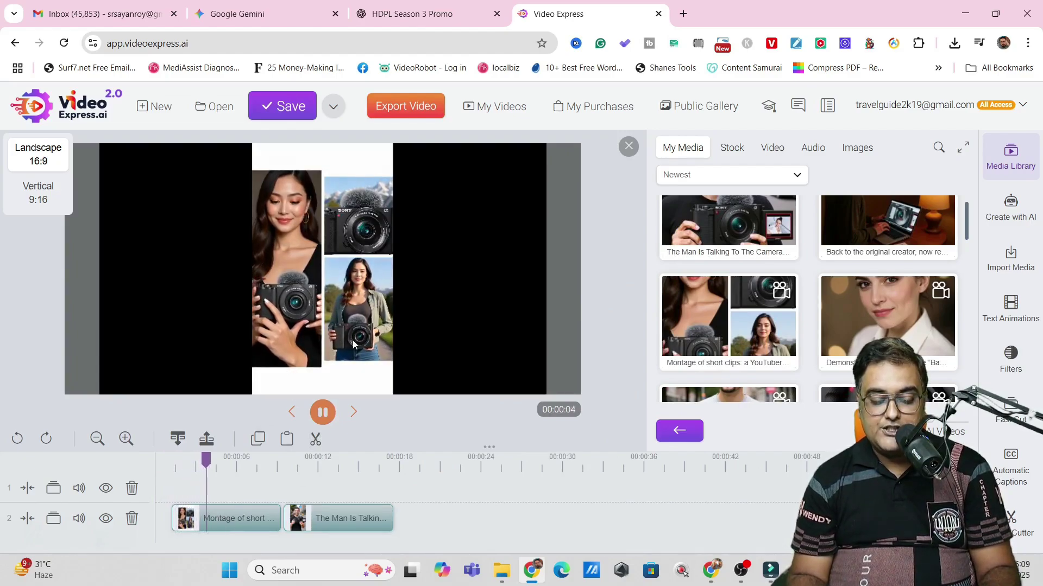
pyautogui.click(323, 413)
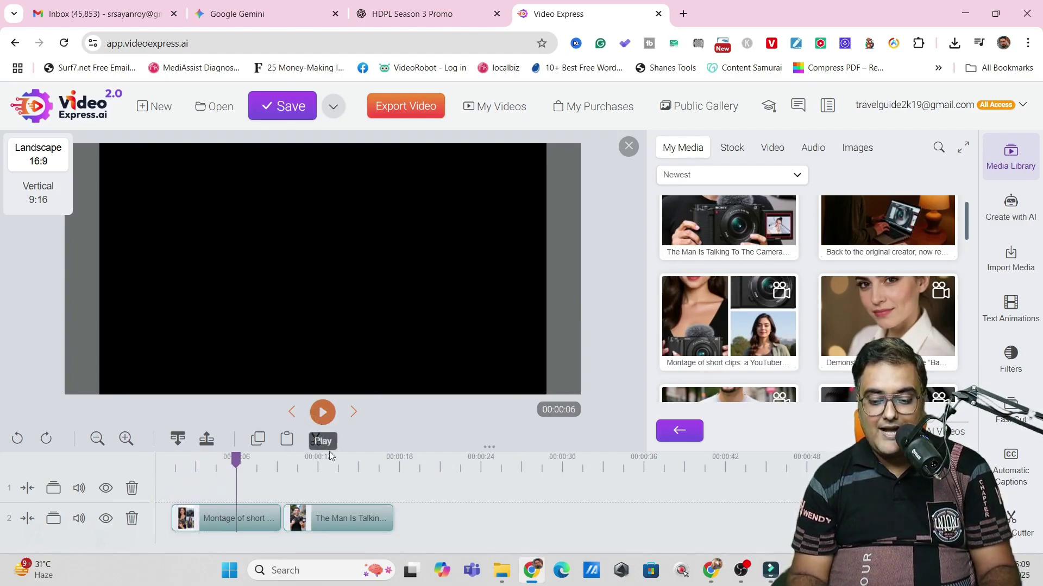
# Step: Add the A 28 Year Old Indian Businessman clip after the second clip on track 2 and play it from its start
pyautogui.moveTo(967, 219); pyautogui.dragTo(969, 262)
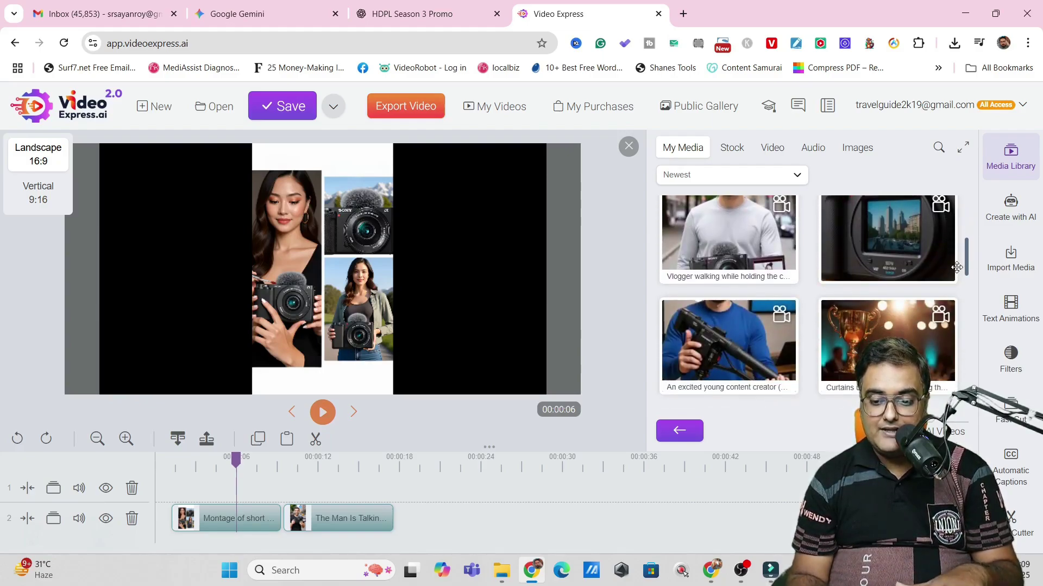
pyautogui.scroll(-3, 782, 281)
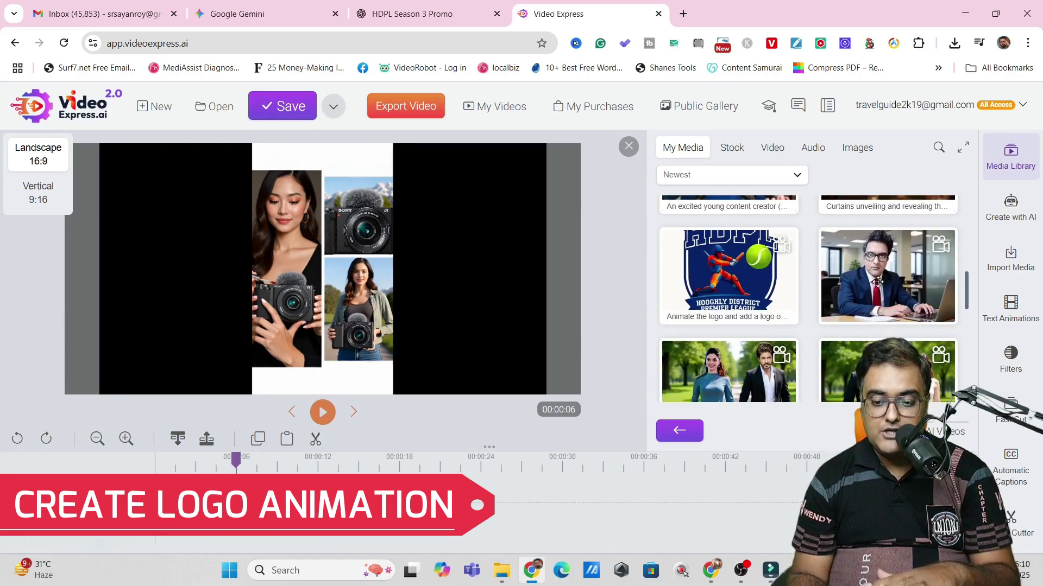
pyautogui.moveTo(668, 443); pyautogui.dragTo(412, 519)
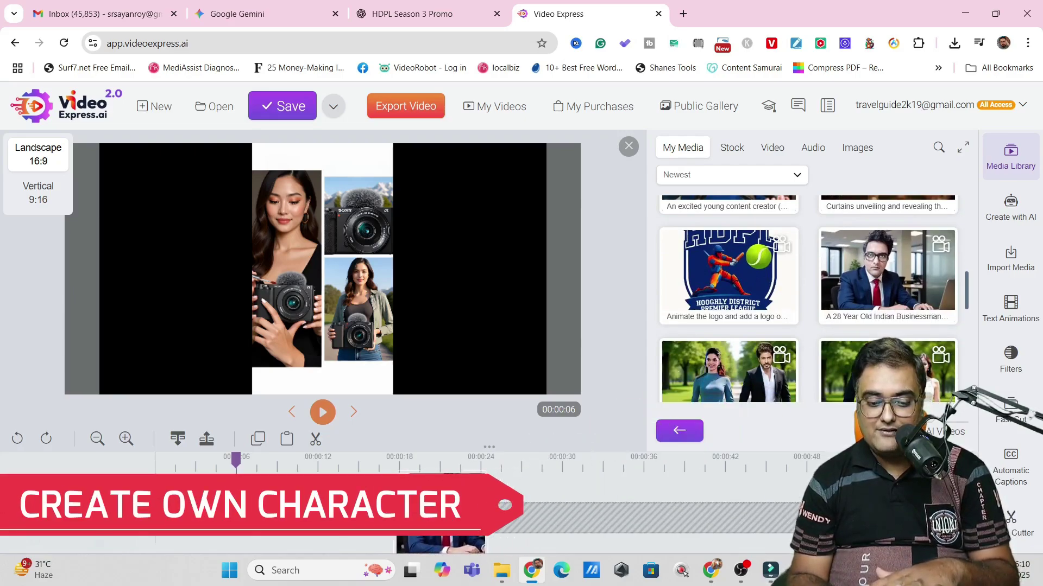
pyautogui.click(404, 461)
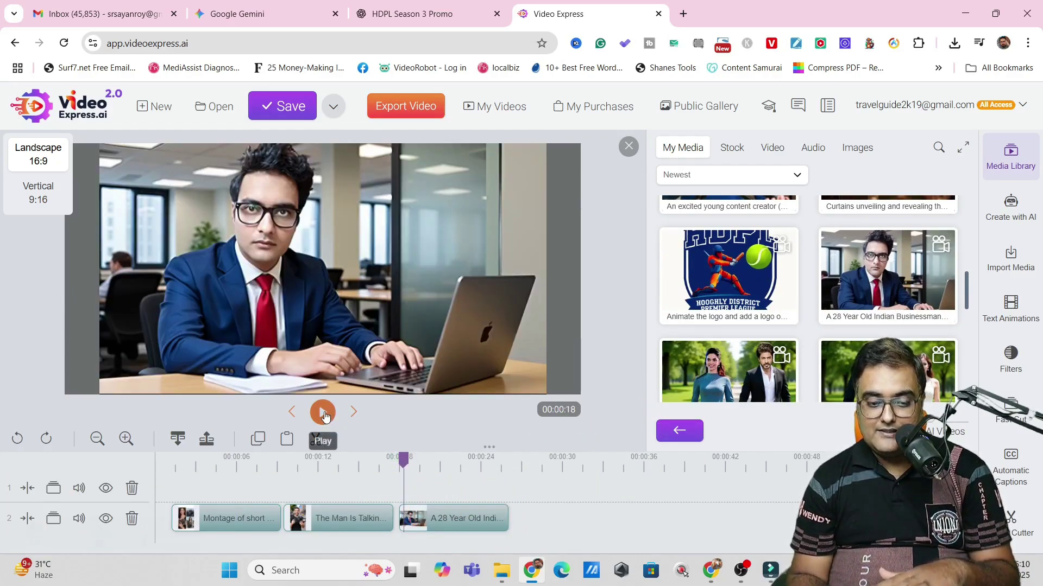
pyautogui.click(322, 413)
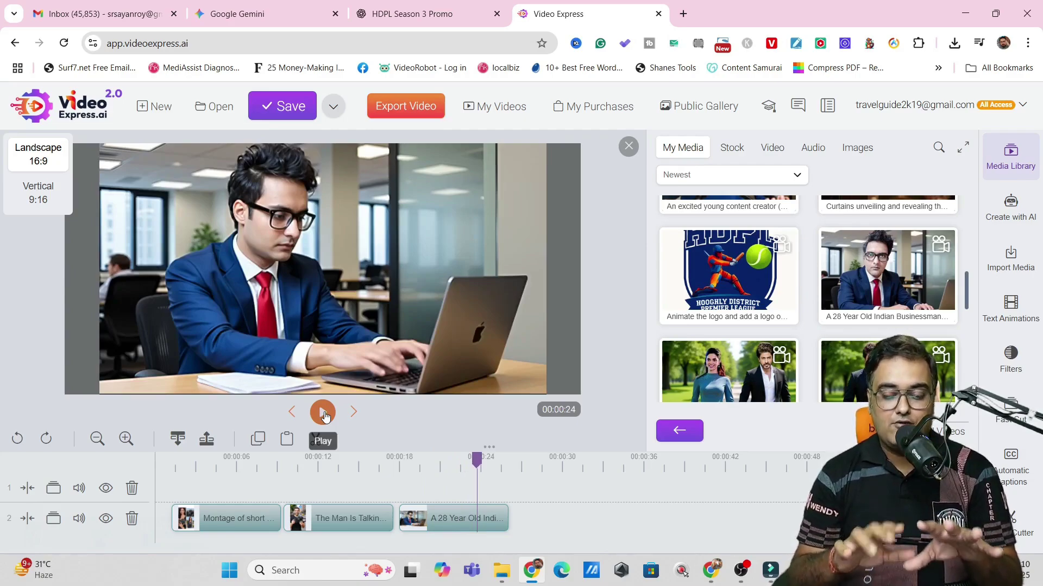
# Step: Add the Natural Facial Expression clip directly after the businessman clip on track 2 and play it
pyautogui.moveTo(967, 287); pyautogui.dragTo(968, 305)
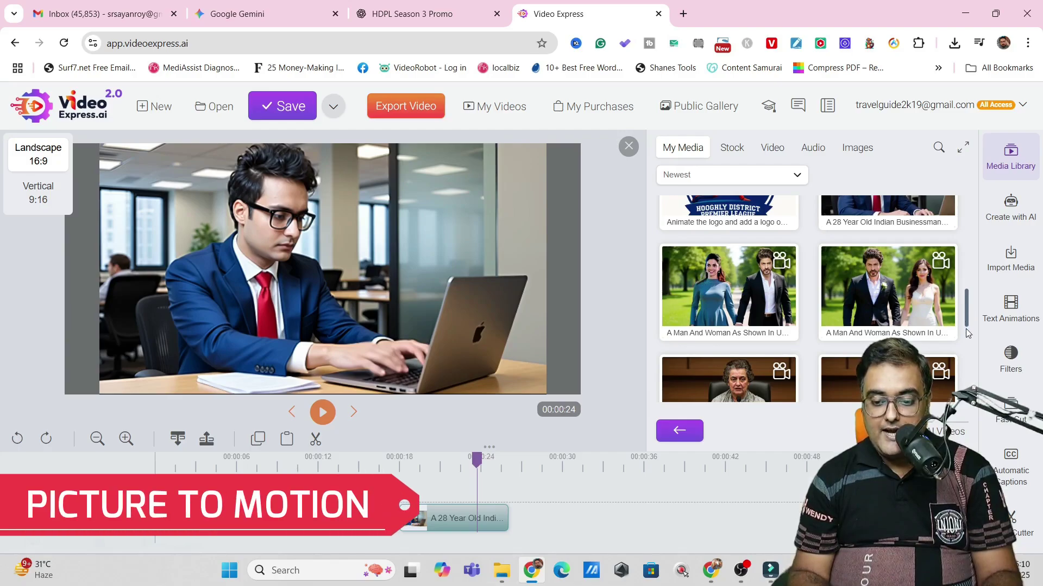
pyautogui.scroll(-1, 967, 318)
pyautogui.moveTo(728, 280); pyautogui.dragTo(509, 449)
pyautogui.click(322, 411)
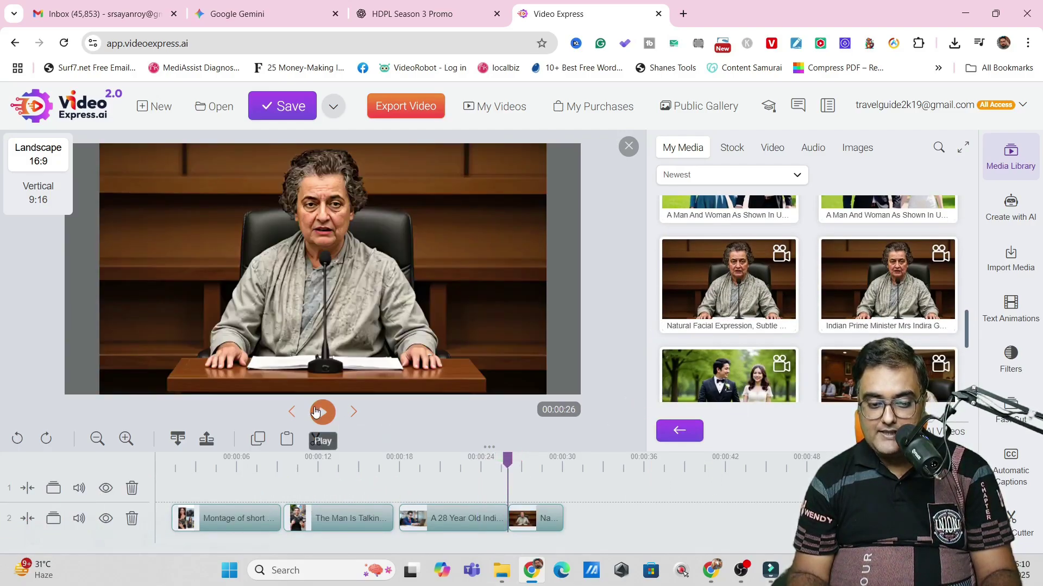